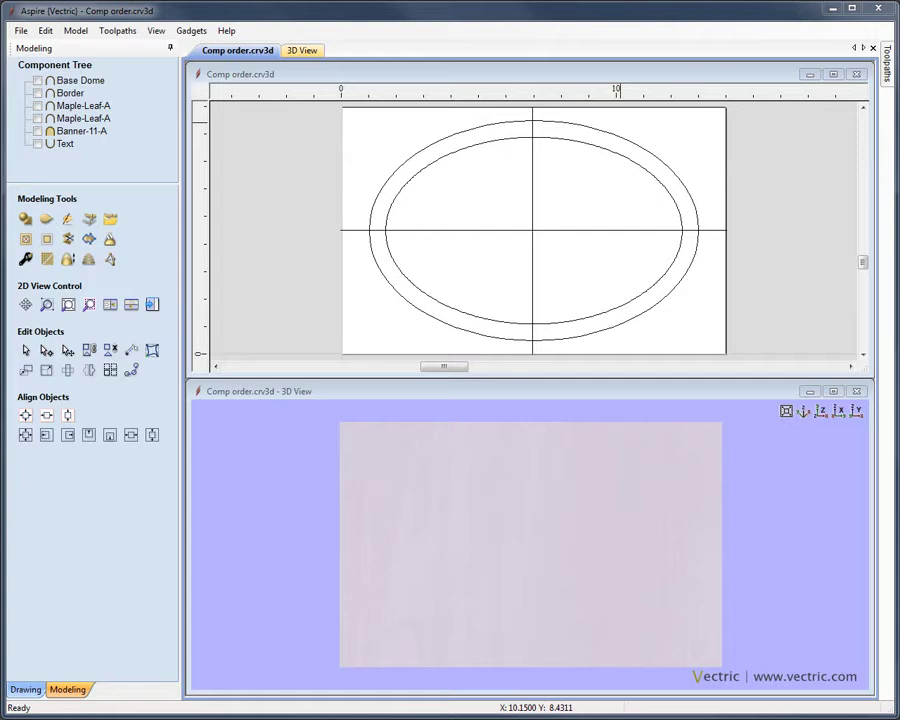
Switch on the first Maple-Leaf-A component so its leaf appears inside the oval border
left_click(83, 118)
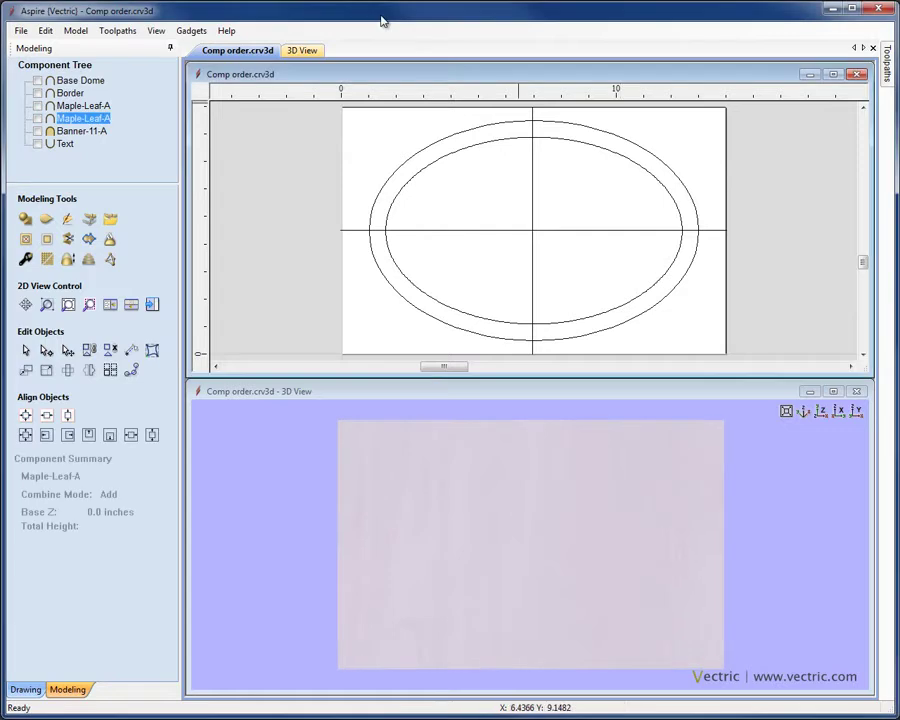
left_click(143, 147)
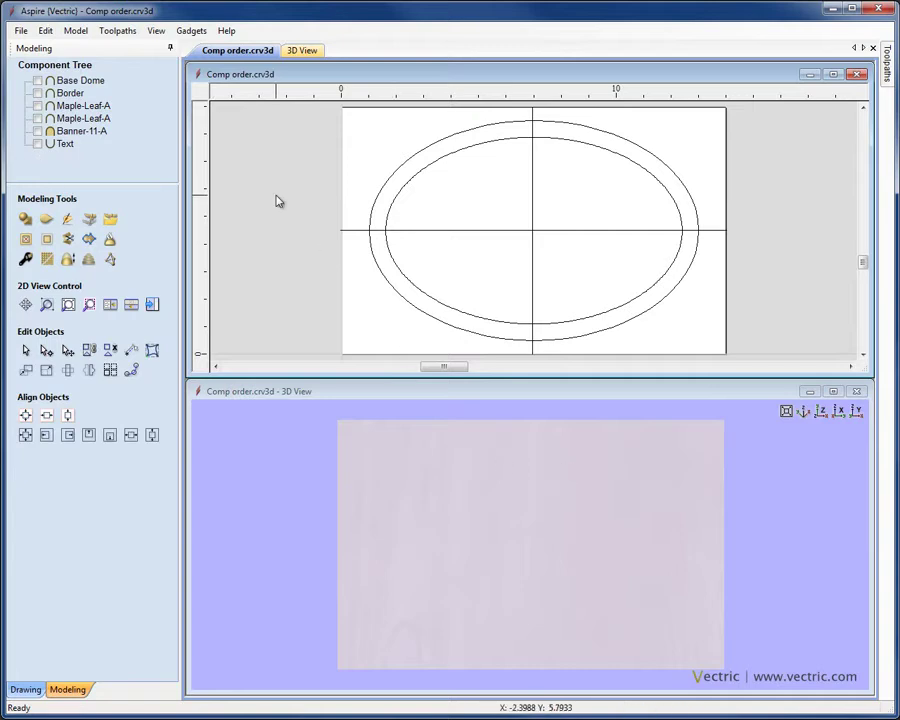
left_click(37, 105)
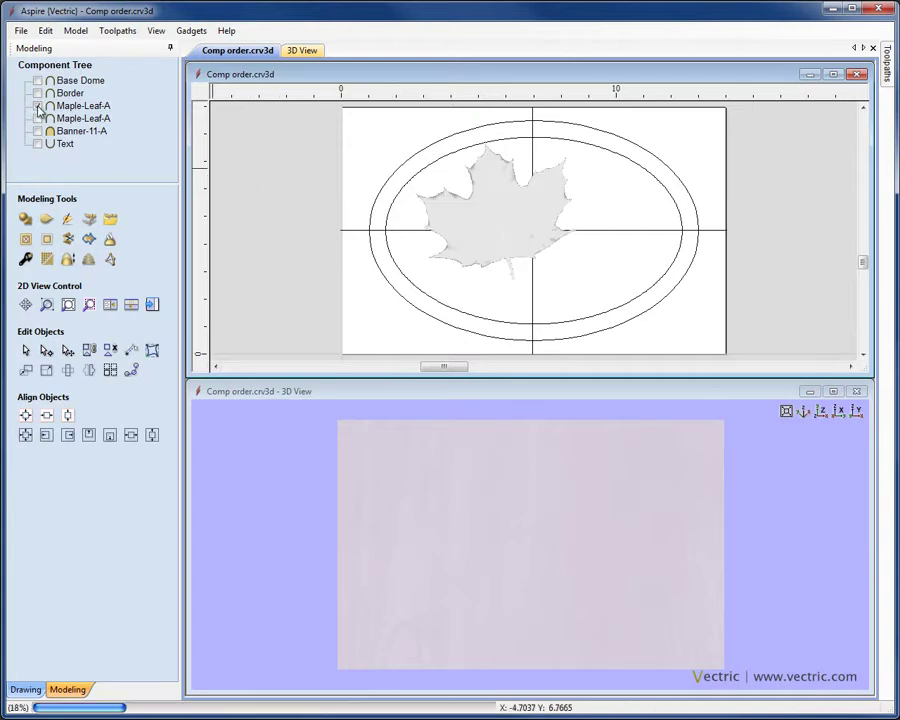
Switch on the second Maple-Leaf-A and tilt the 3D view to see both leaves
left_click(37, 119)
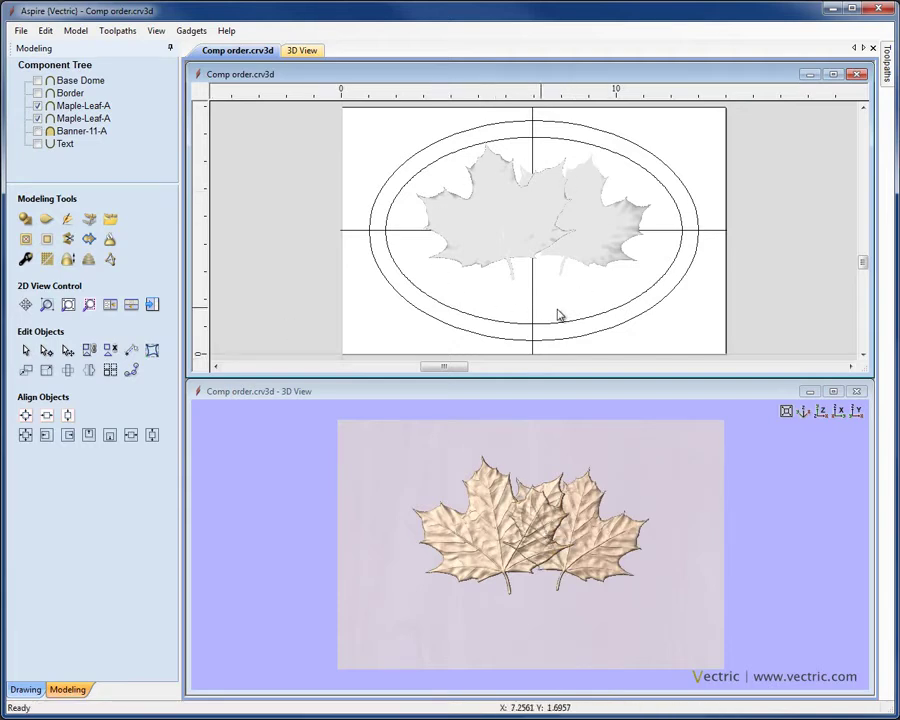
left_click(466, 233)
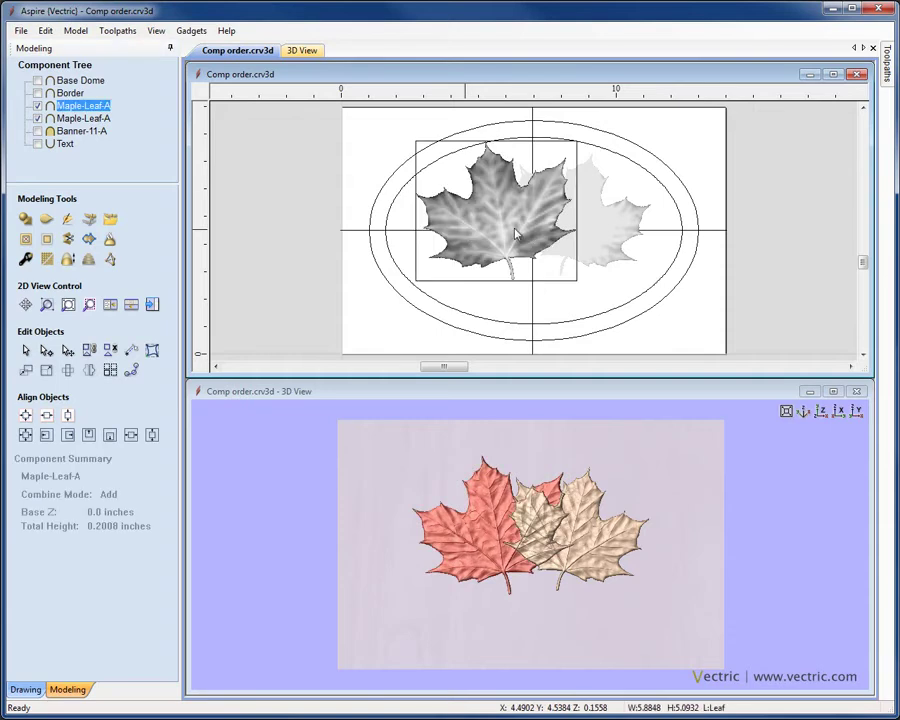
left_click(619, 236)
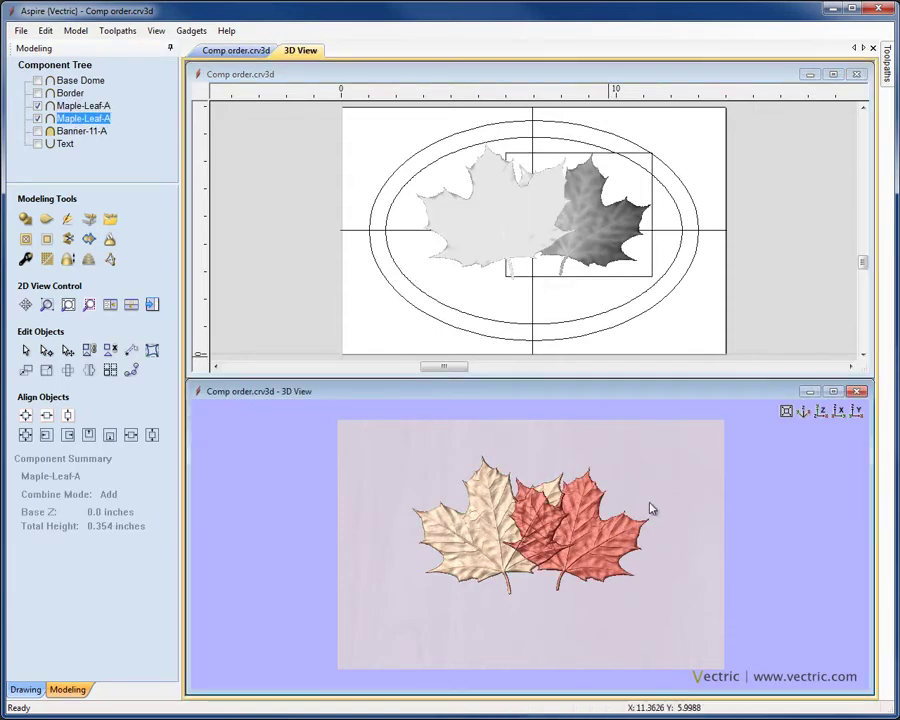
left_click(681, 508)
scroll(782, 452, "up", 3)
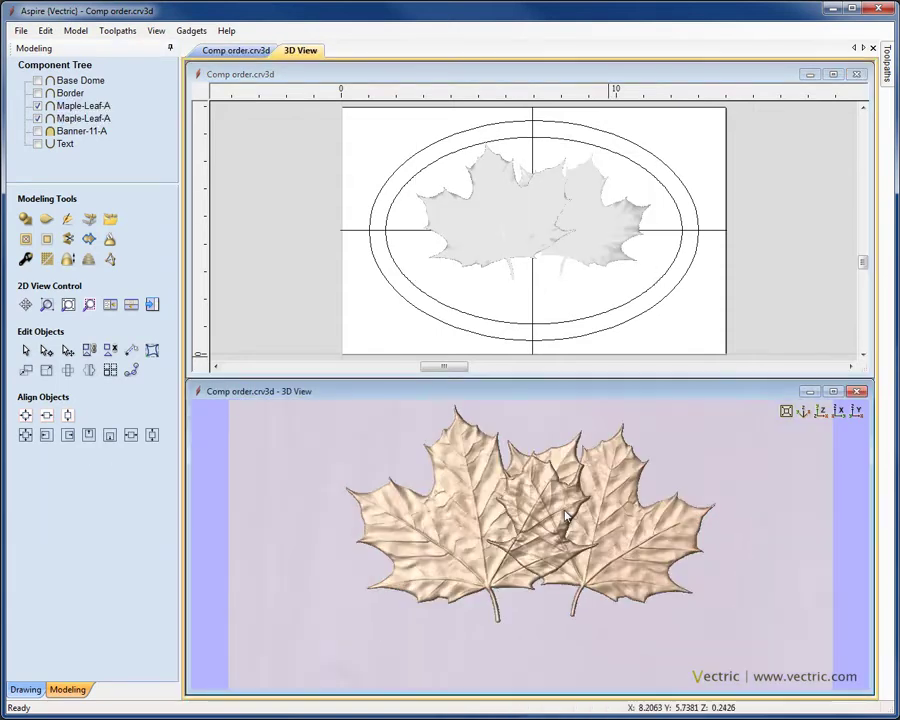
left_click_drag(806, 420, 667, 524)
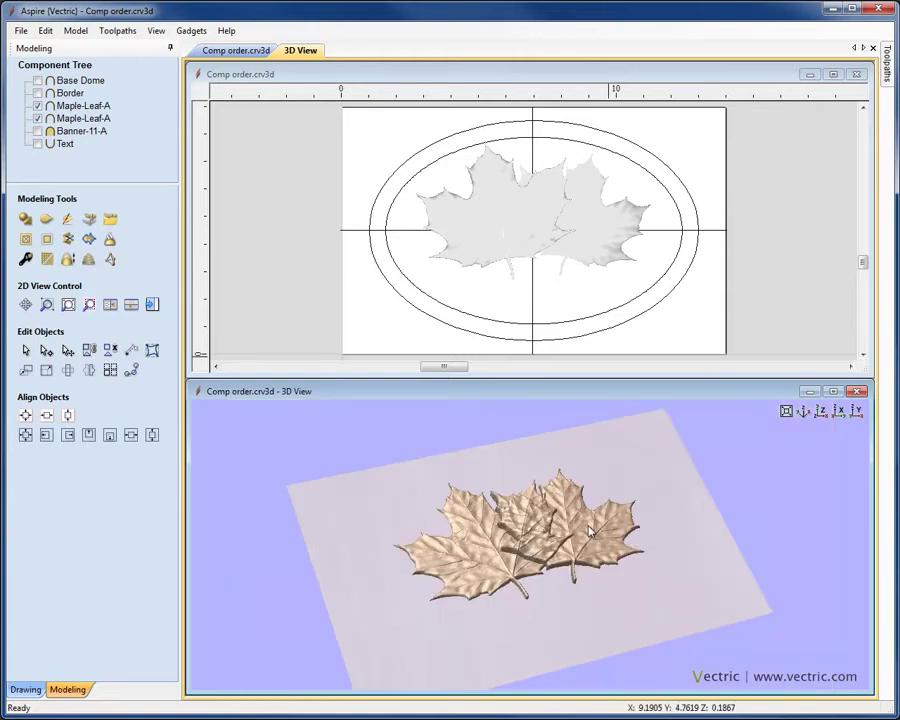
scroll(584, 516, "up", 2)
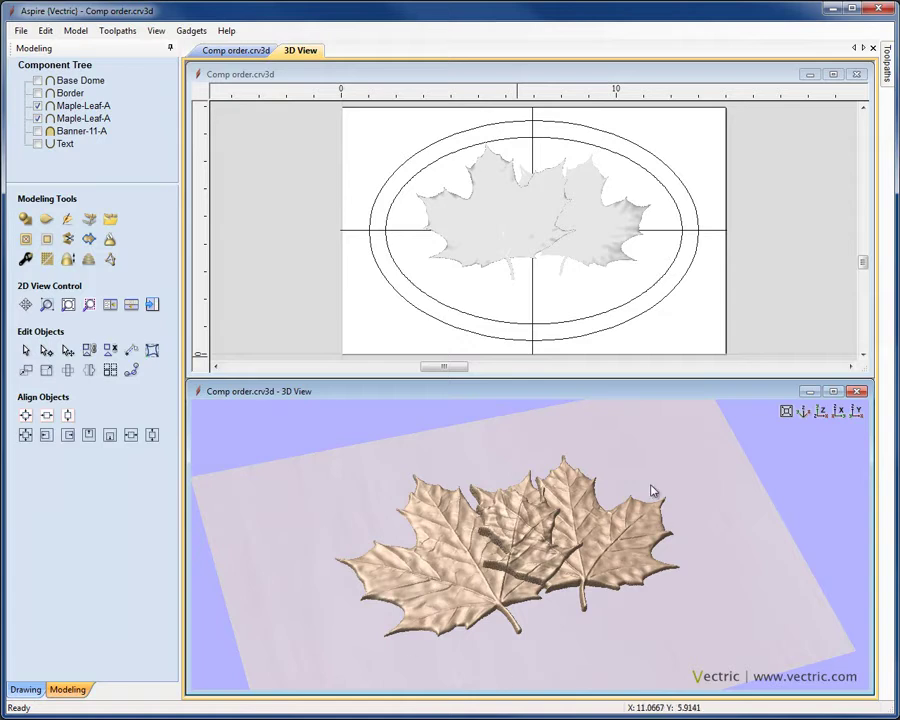
Compare the two leaves' heights in the Component Summary and orbit the 3D view
left_click(64, 106)
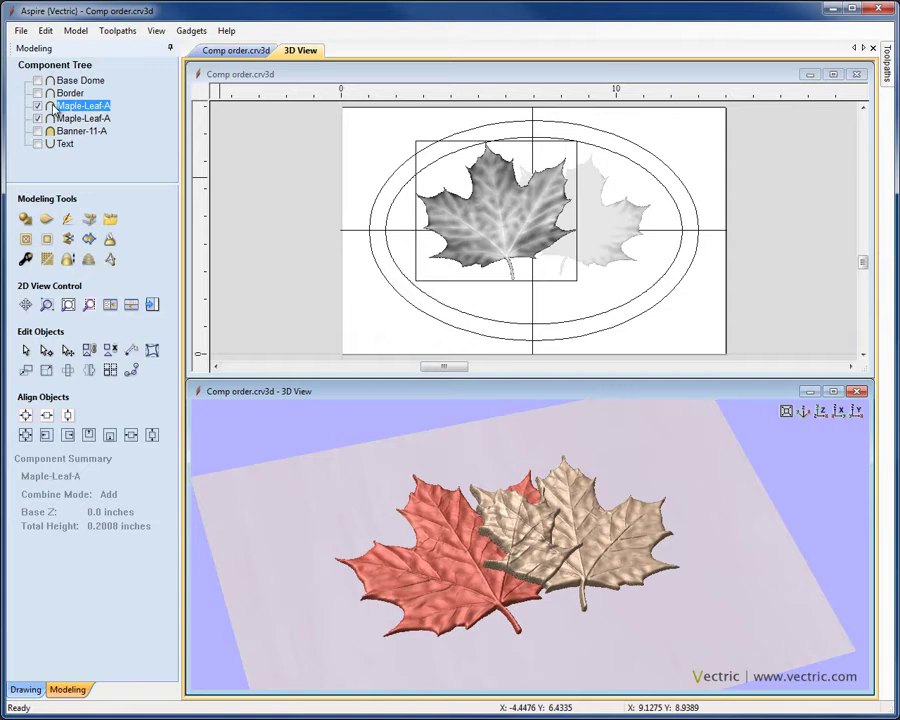
left_click(69, 120)
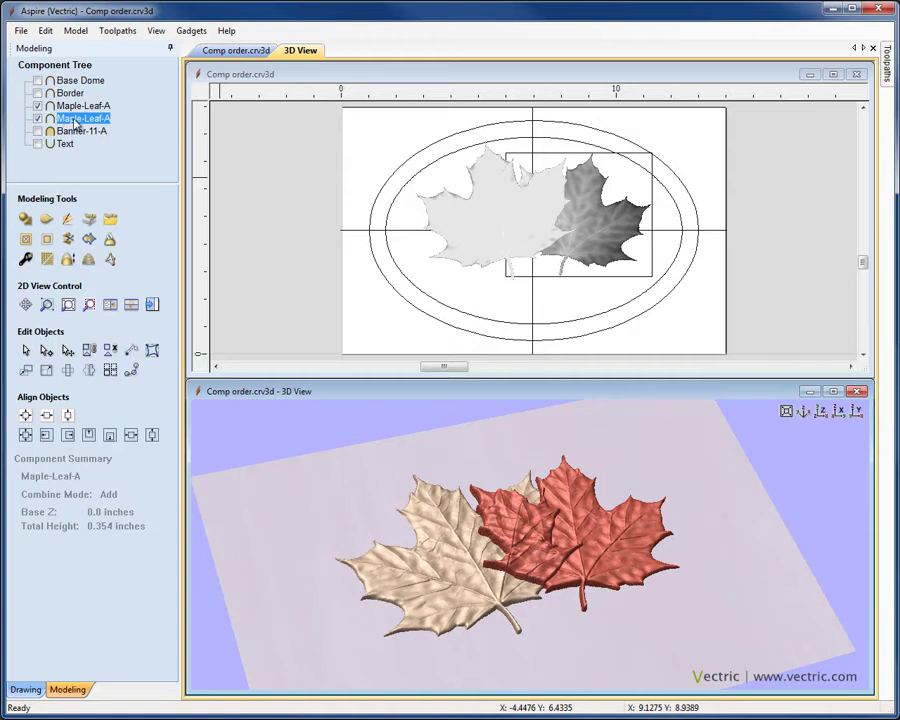
left_click_drag(400, 405, 555, 588)
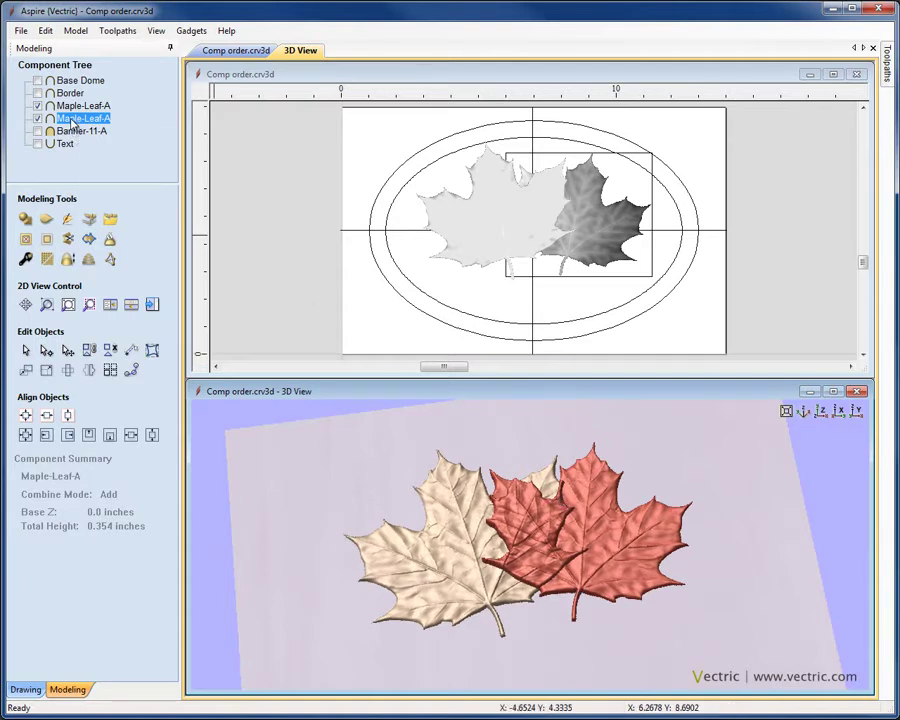
Set the right Maple-Leaf-A component's Combine Mode to Merge
right_click(72, 122)
mouse_move(125, 129)
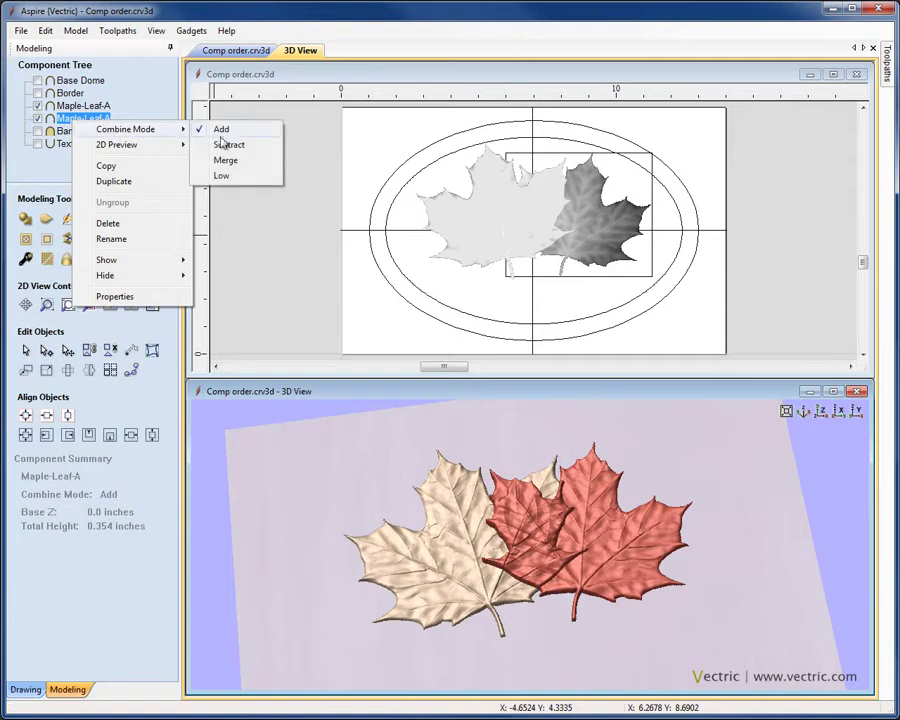
left_click(228, 161)
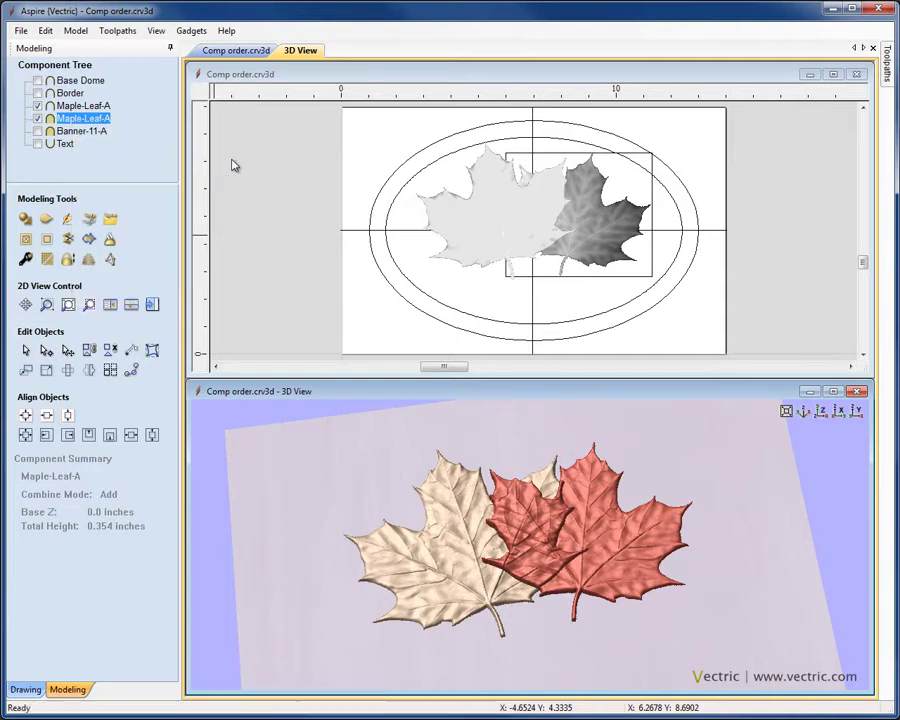
Orbit the 3D view and select each leaf in turn to inspect the merged result
left_click_drag(633, 553, 605, 641)
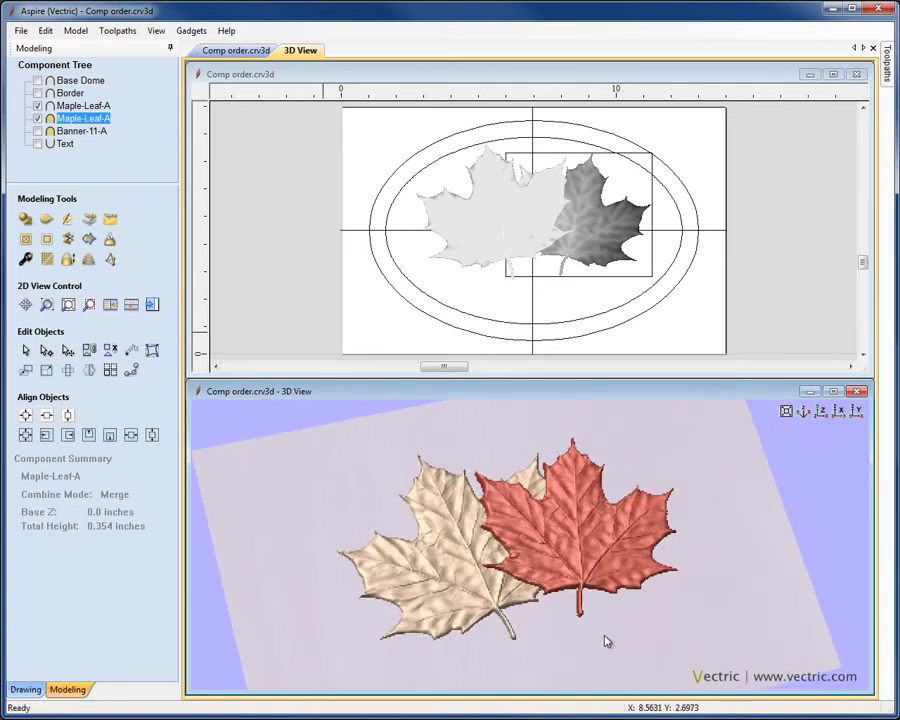
left_click(548, 616)
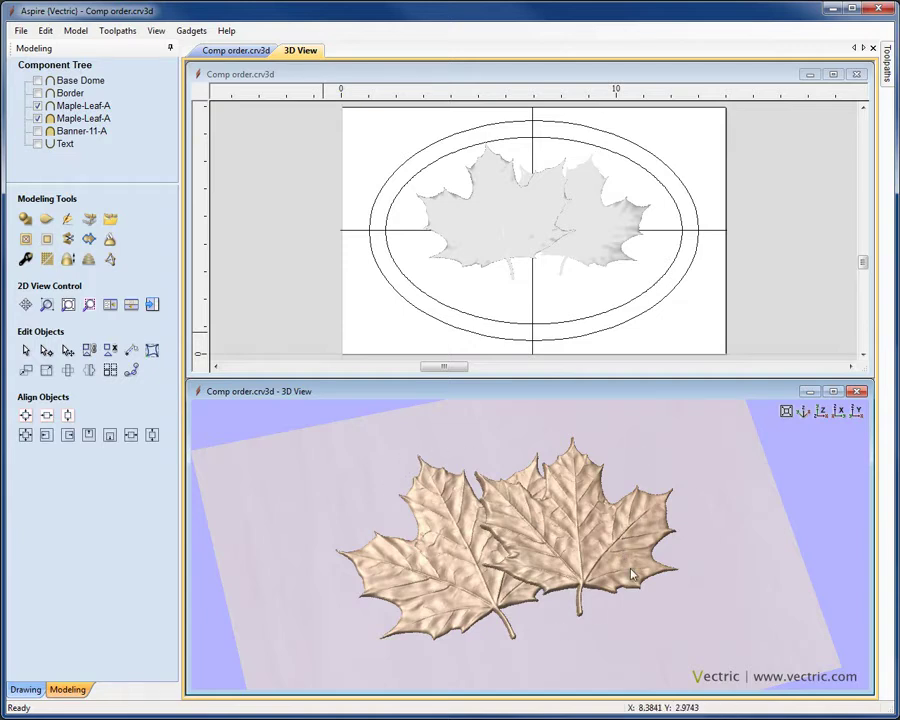
left_click(466, 237)
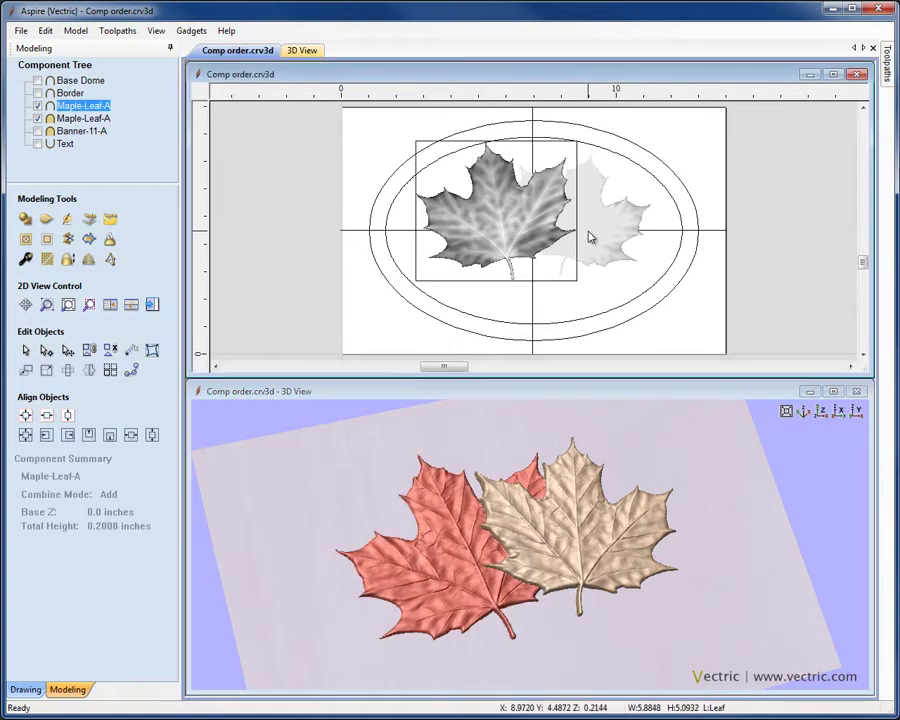
left_click(591, 235)
left_click(728, 313)
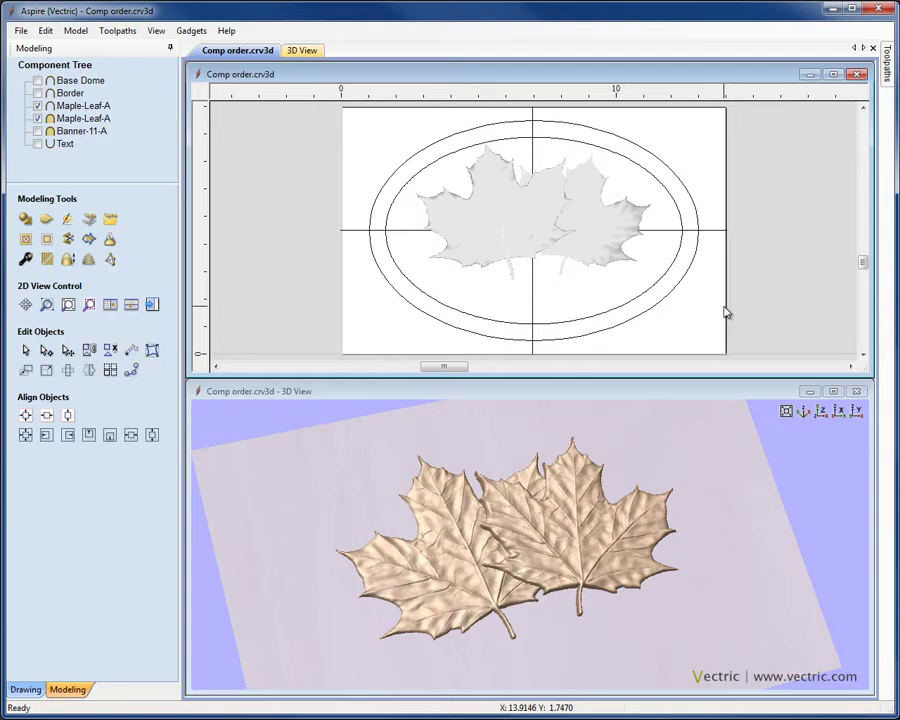
Switch the 3D view to top and hide both Maple-Leaf-A components
left_click(821, 411)
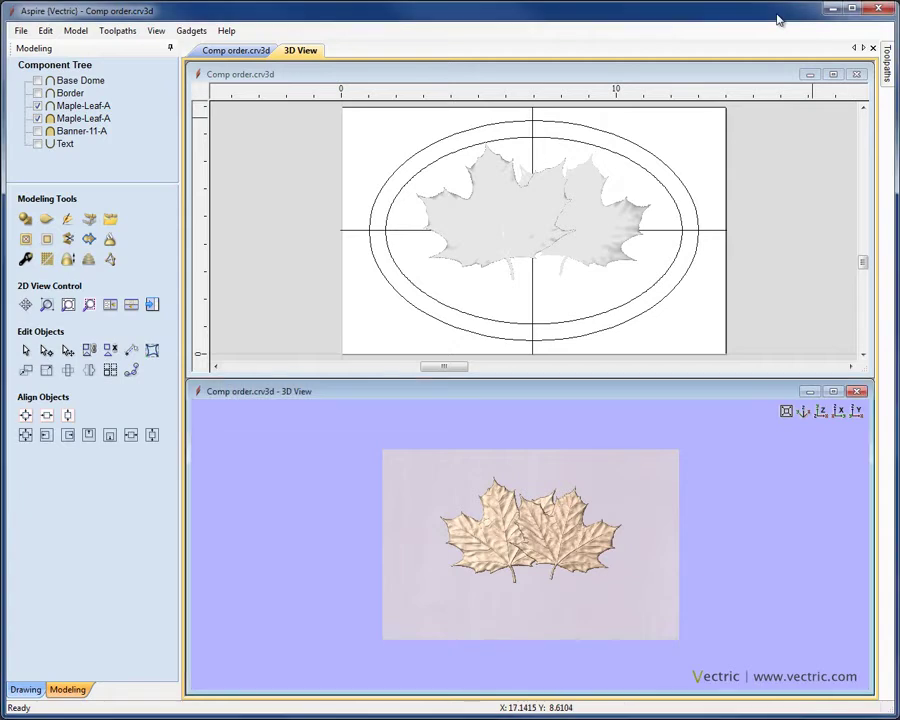
left_click(821, 412)
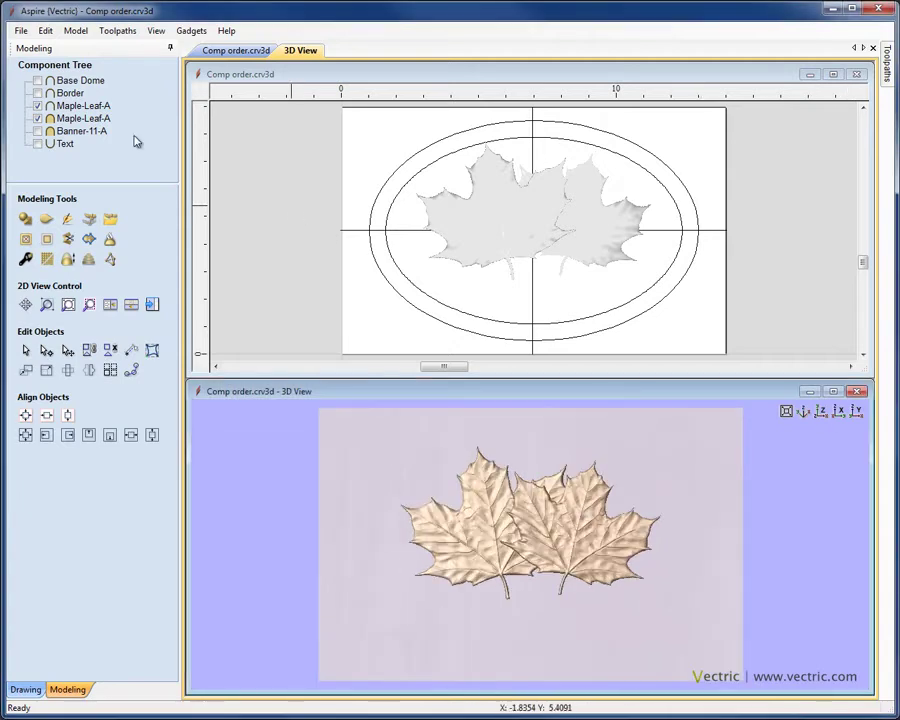
left_click(37, 106)
left_click(37, 118)
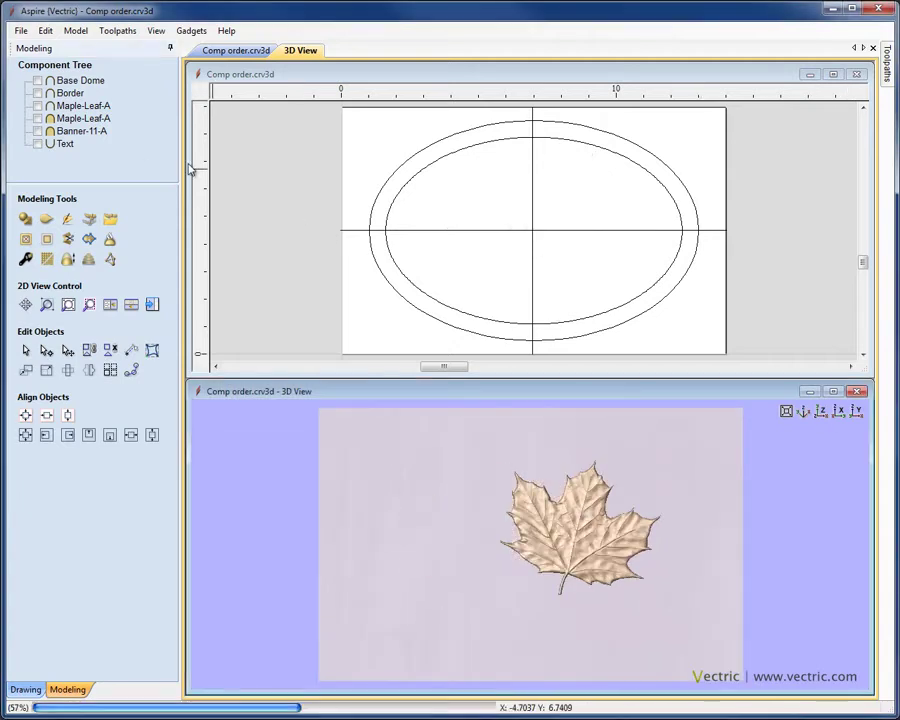
left_click(247, 166)
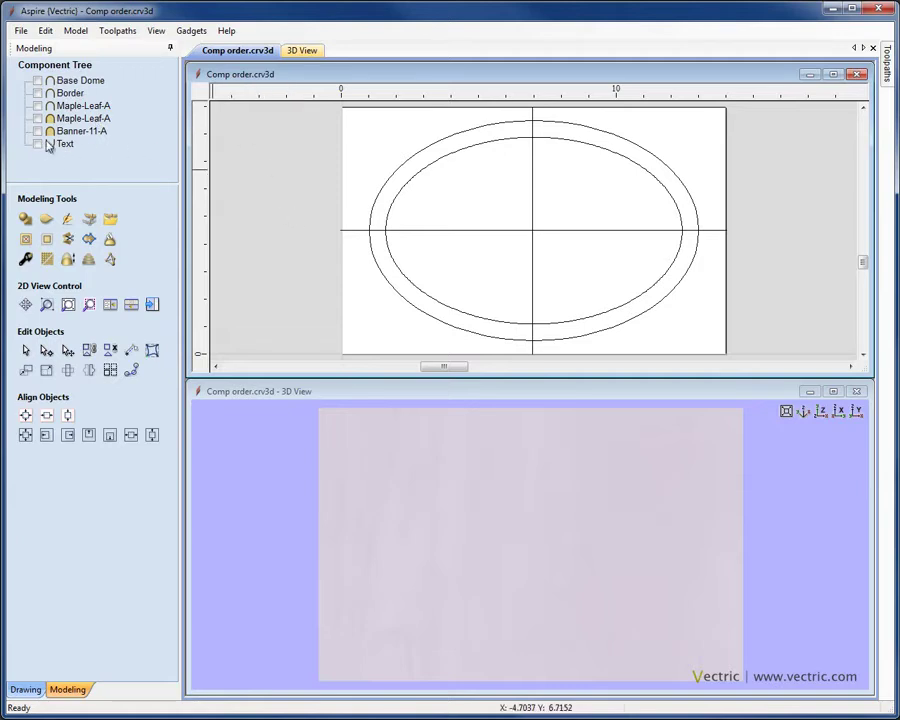
Switch on Base Dome, Border and the first Maple-Leaf-A, orbiting the 3D view to inspect
left_click(38, 81)
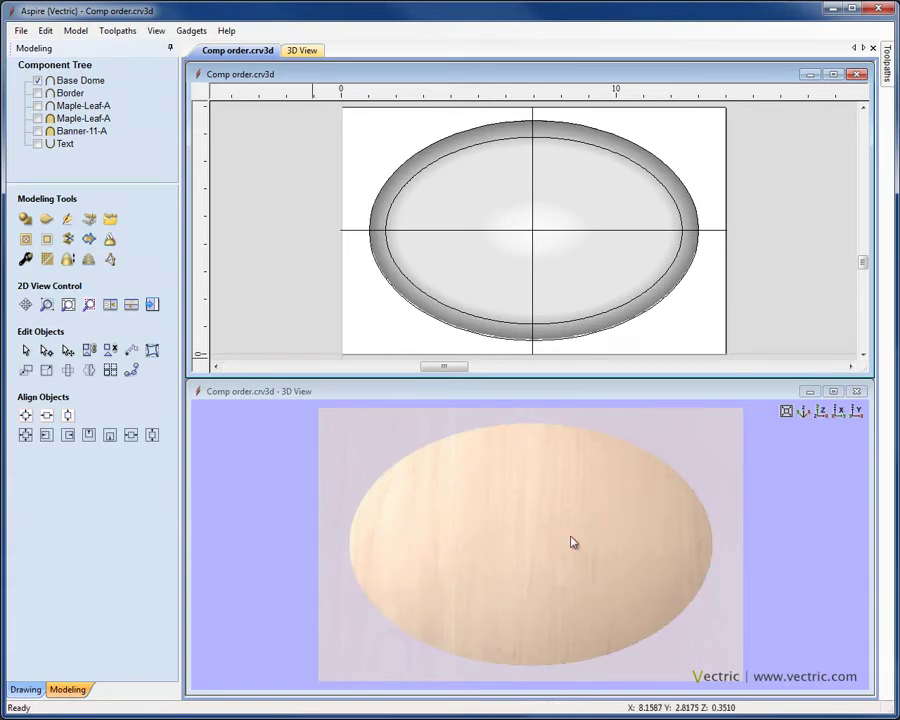
left_click(38, 93)
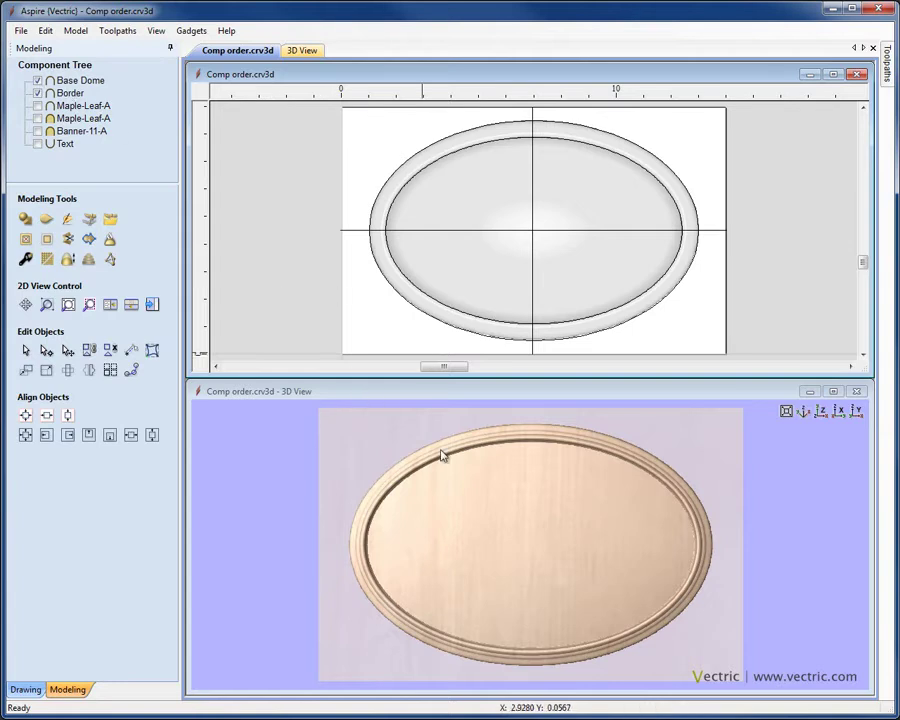
left_click_drag(527, 598, 560, 653)
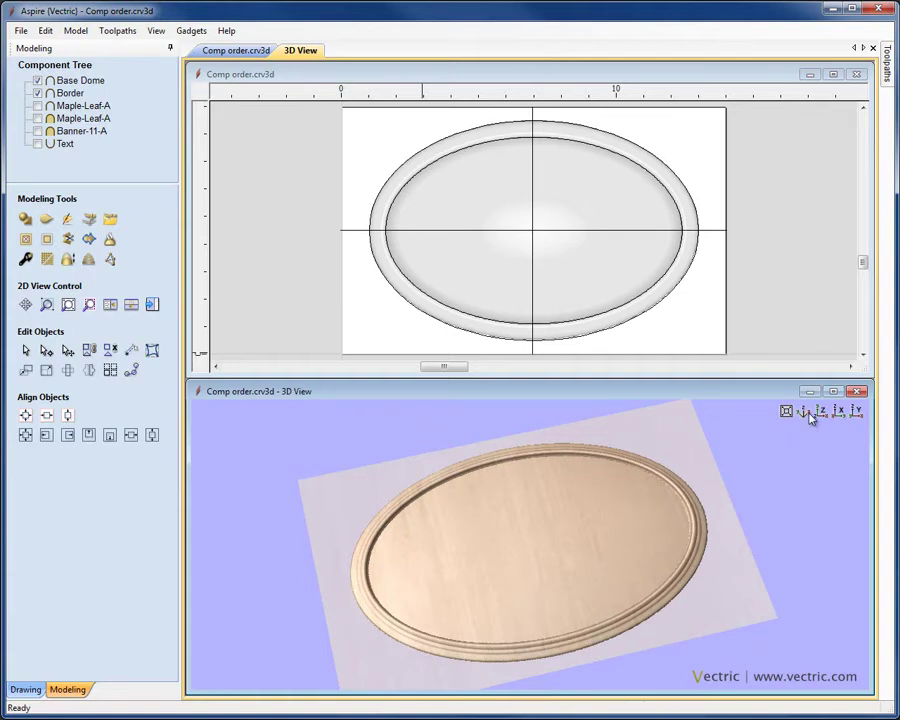
left_click(37, 106)
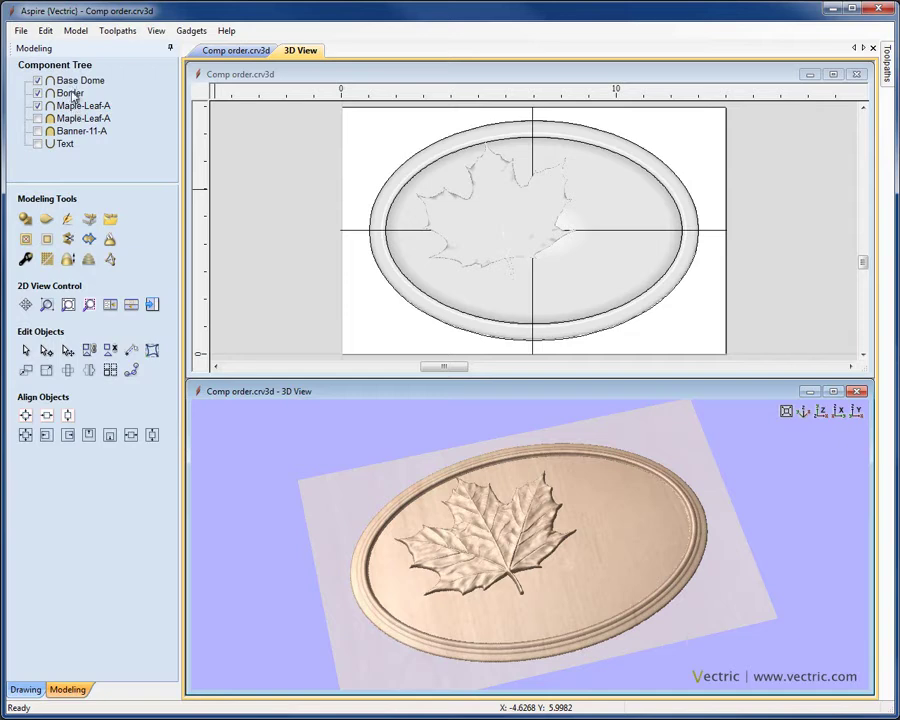
left_click_drag(526, 488, 582, 502)
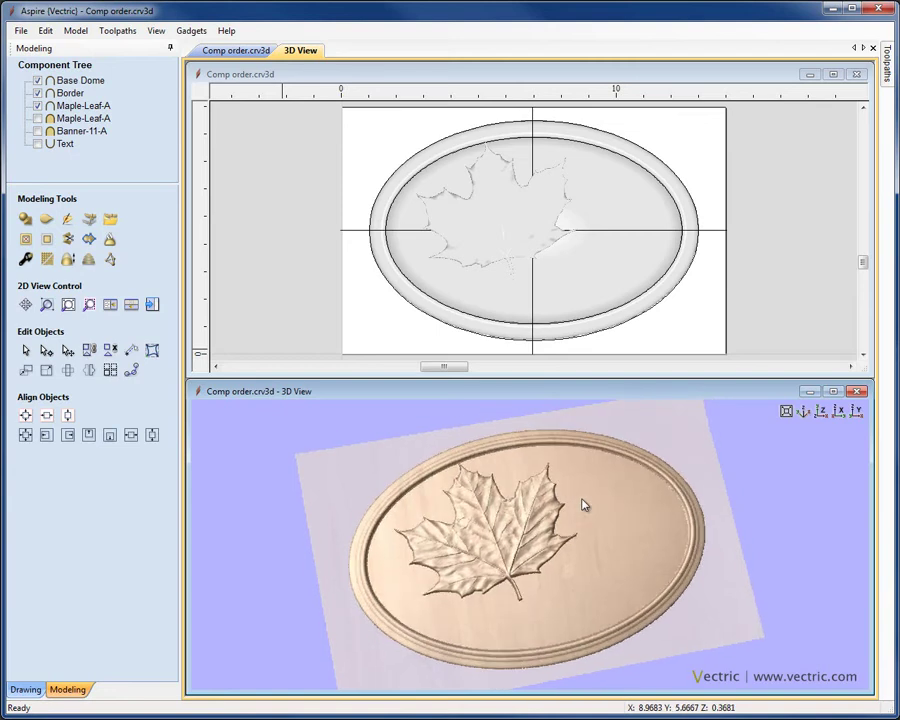
Tick the second Maple-Leaf-A so it joins the dome, border and first leaf
left_click(38, 119)
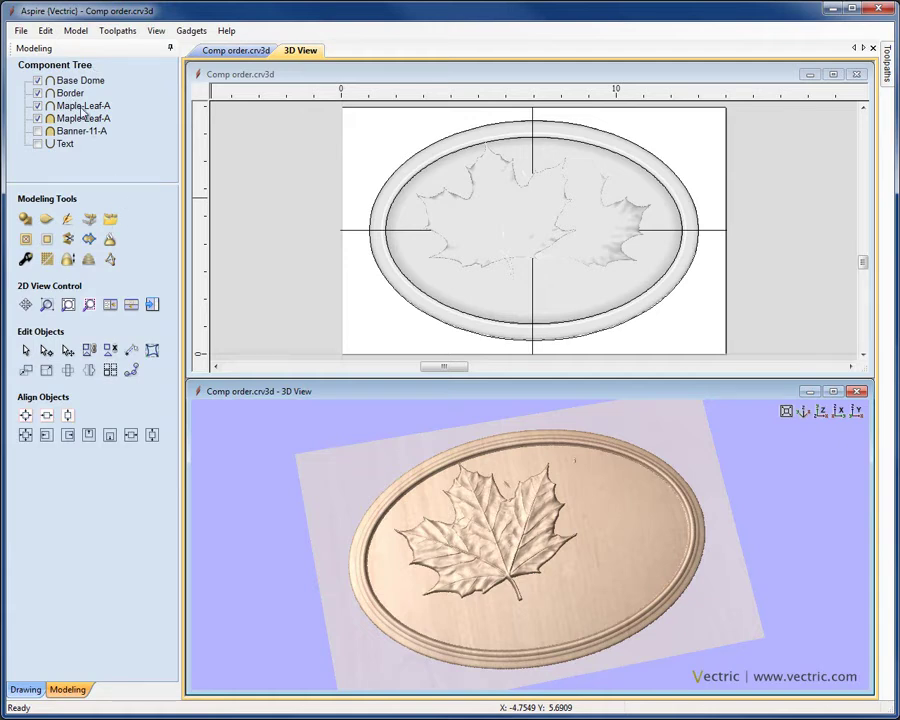
Drag both Maple-Leaf-A components above Base Dome at the top of the Component Tree
left_click(83, 106)
left_click(84, 119, "shift")
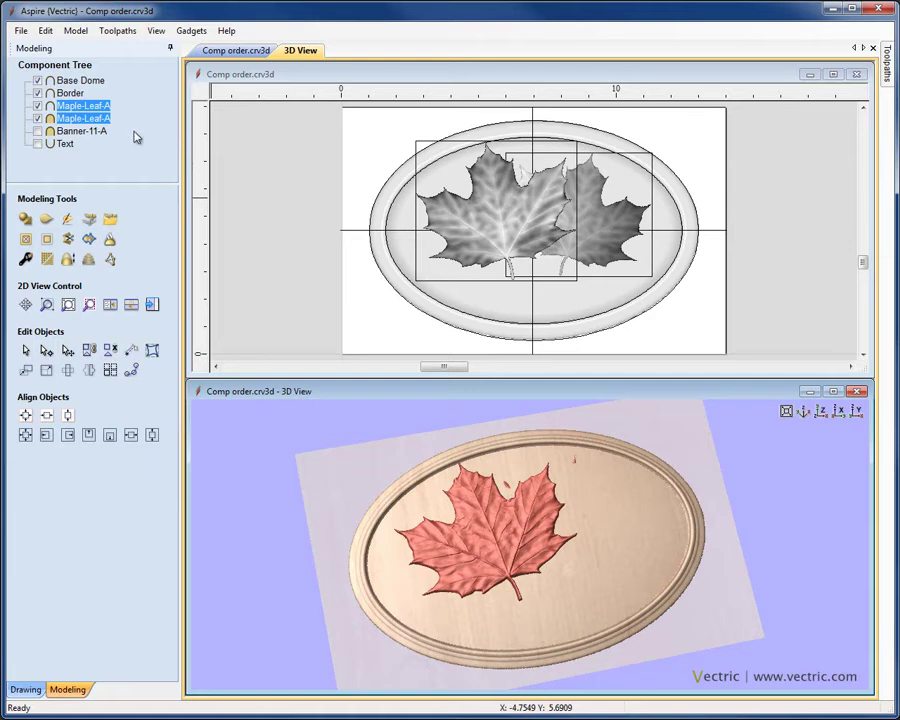
left_click_drag(84, 119, 84, 82)
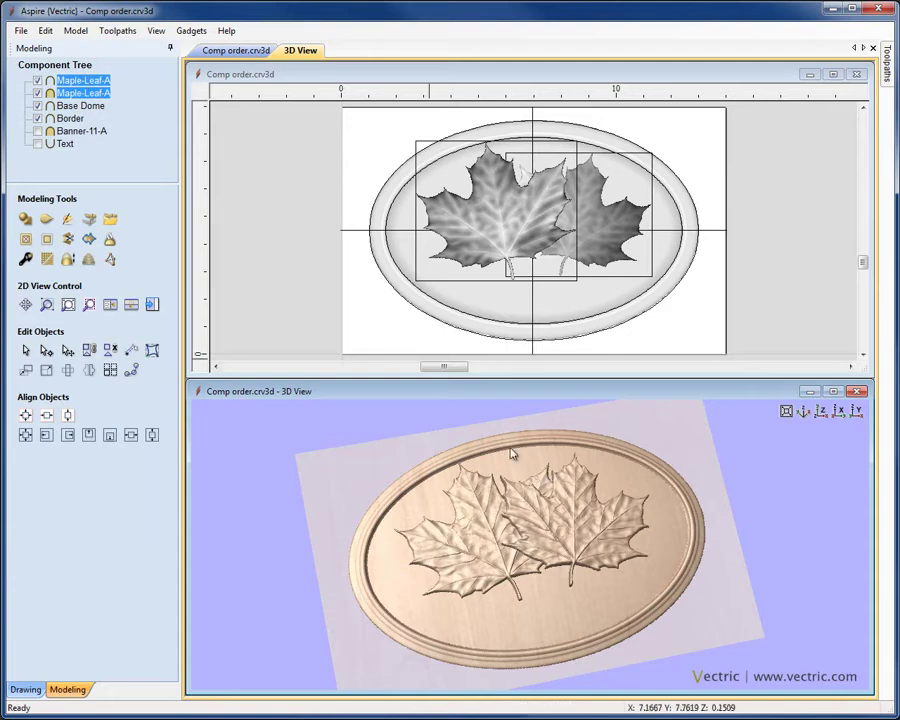
left_click(84, 80)
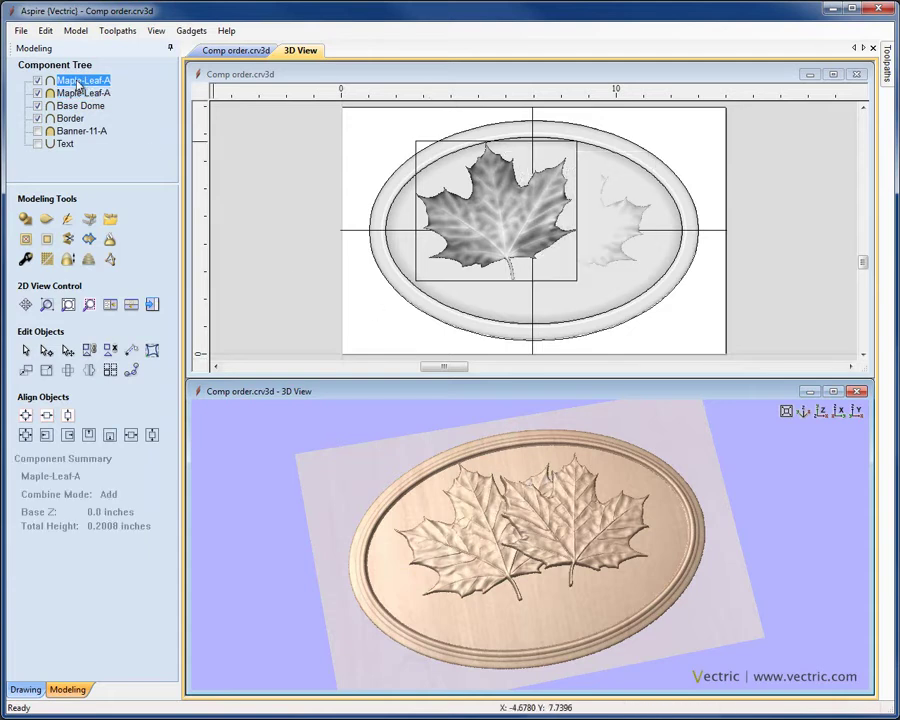
Hide the Border, Base Dome and second Maple-Leaf-A components
left_click(38, 118)
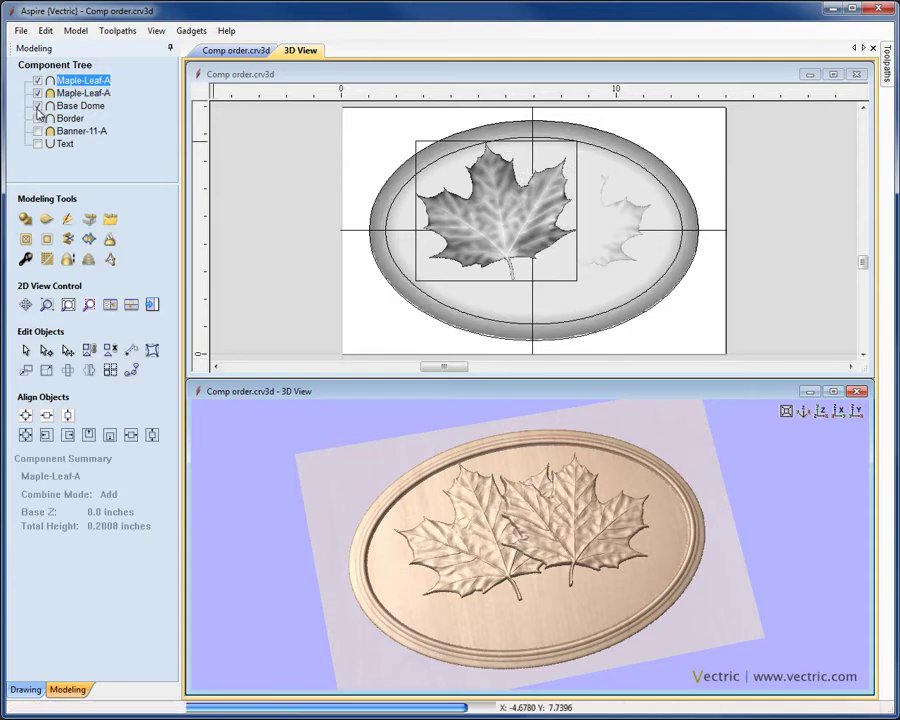
left_click(38, 106)
left_click(38, 93)
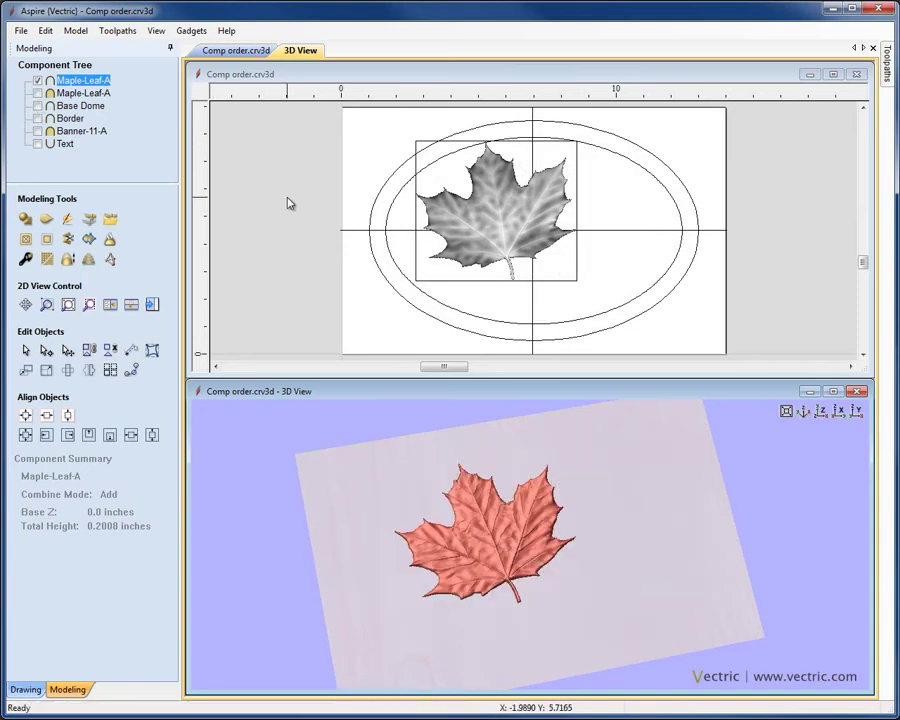
left_click(311, 212)
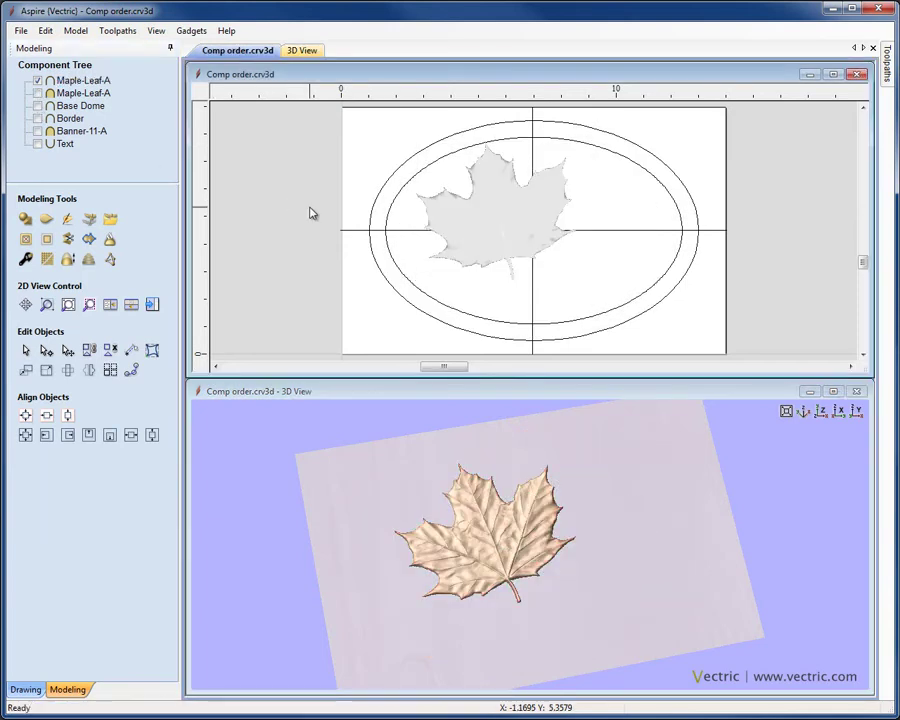
left_click(38, 93)
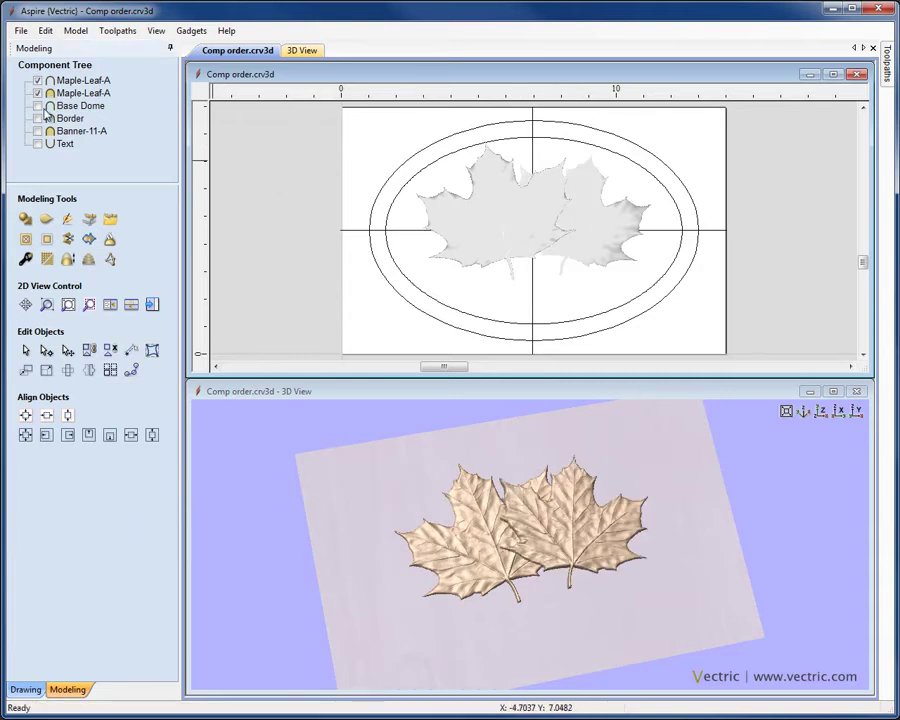
left_click(38, 106)
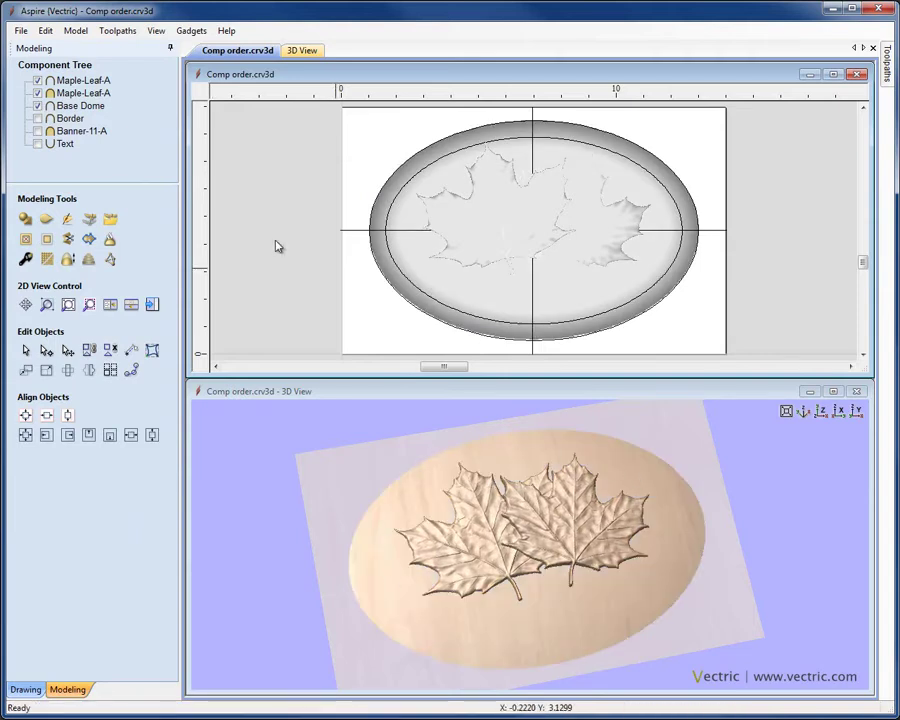
left_click(38, 119)
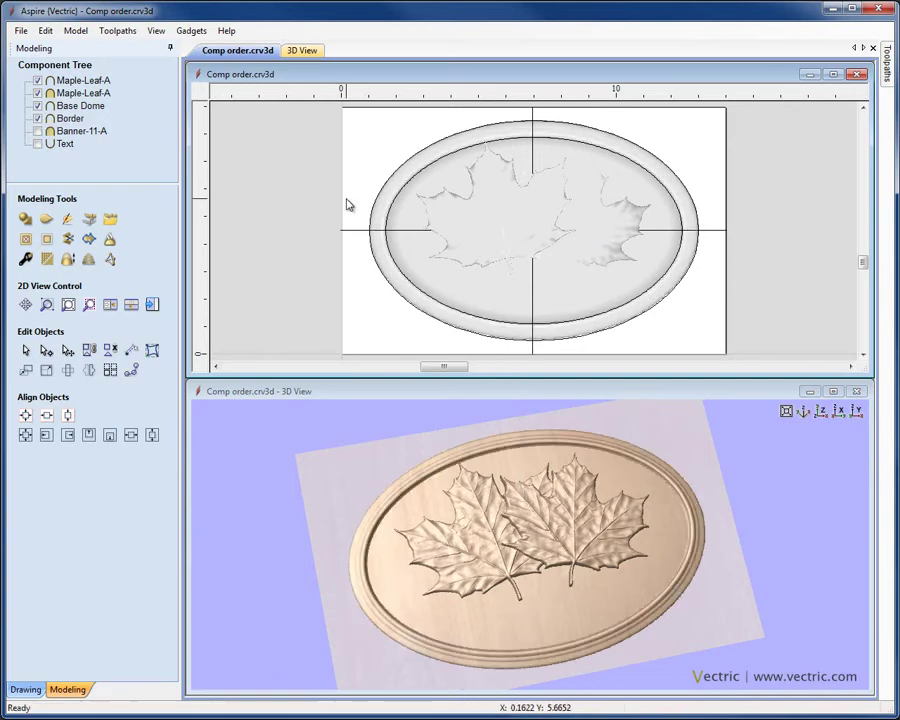
left_click(37, 131)
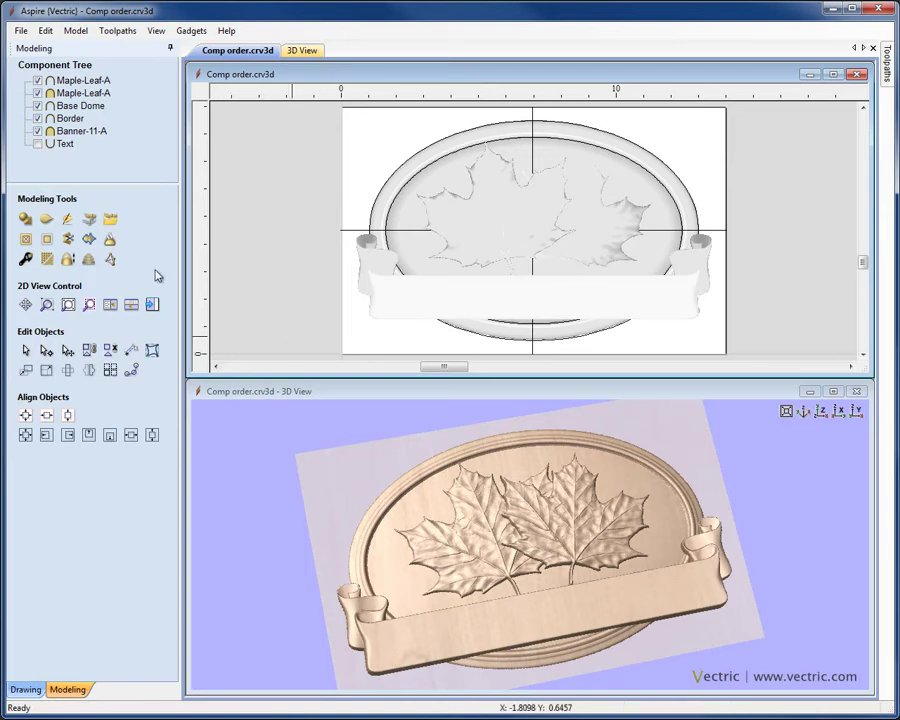
left_click(37, 143)
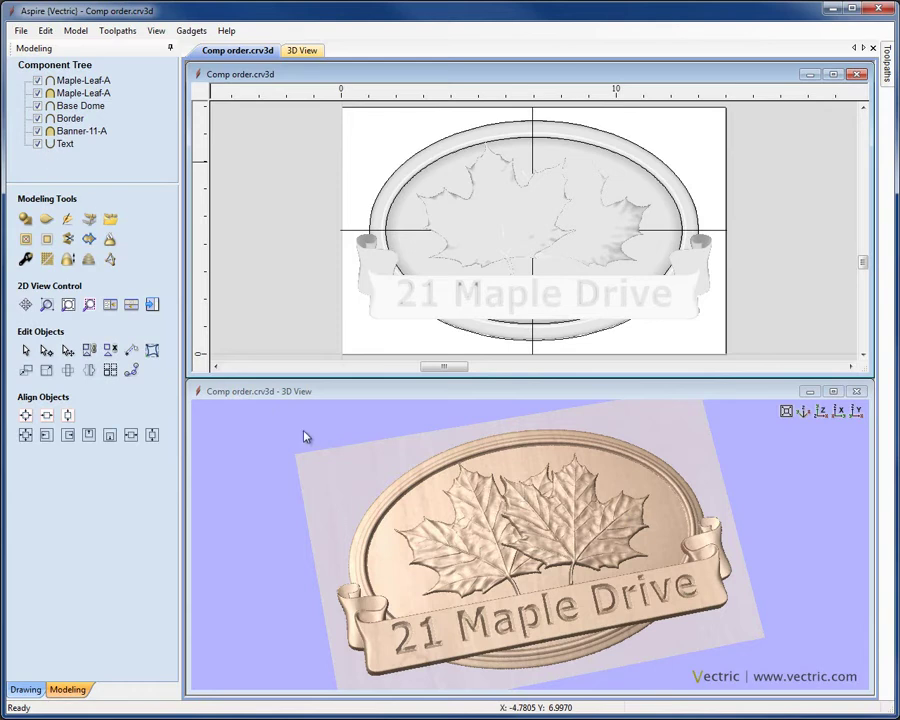
right_click_drag(530, 640, 520, 503)
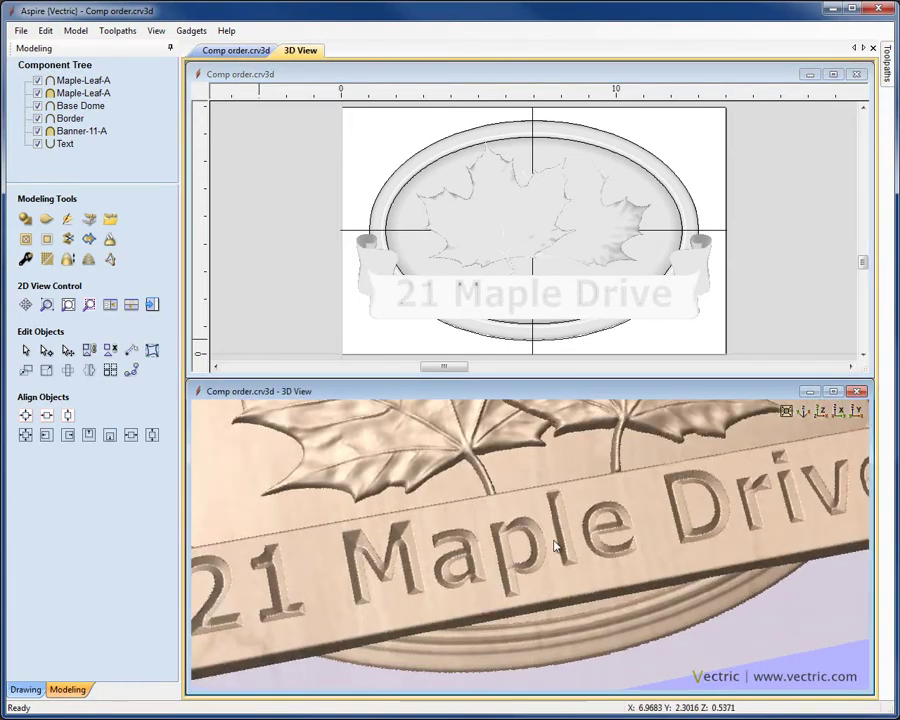
Set the Text component's Combine Mode to Add and view the raised lettering in 3D
right_click(62, 144)
mouse_move(87, 160)
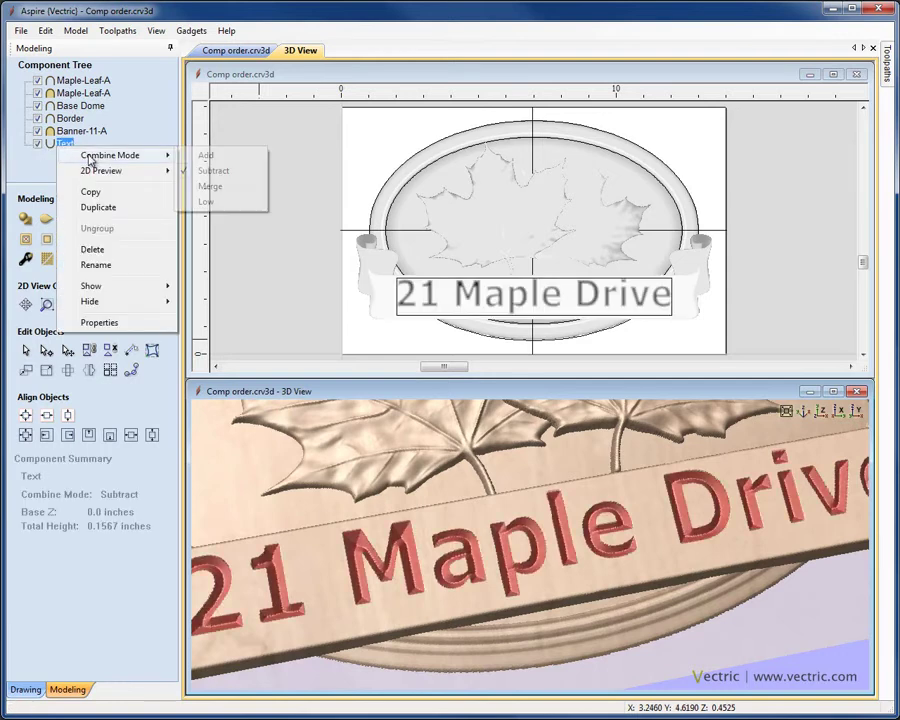
left_click(212, 156)
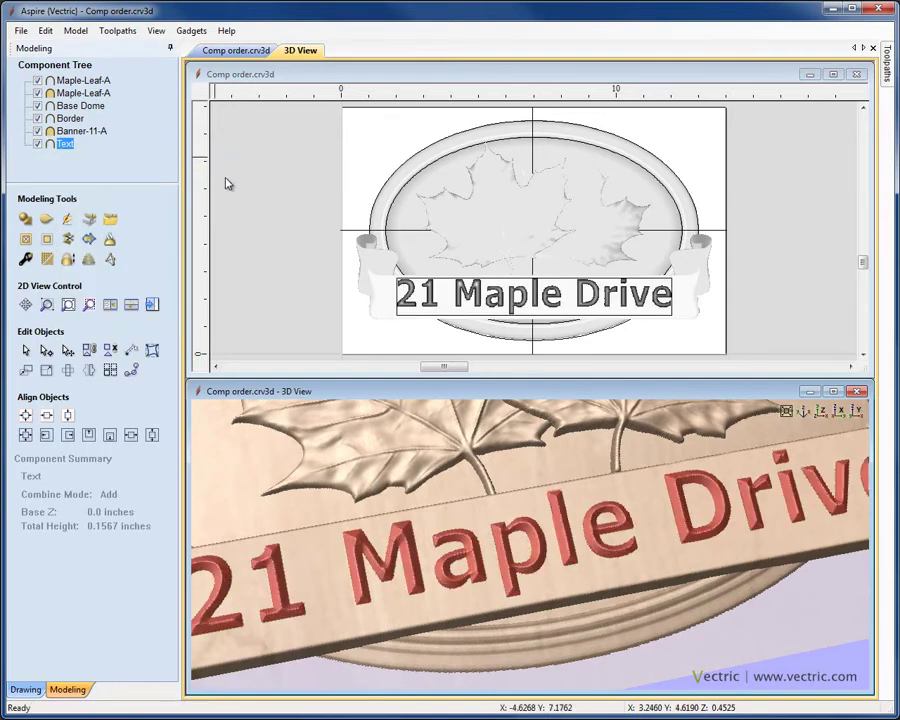
left_click(310, 278)
left_click_drag(574, 598, 635, 557)
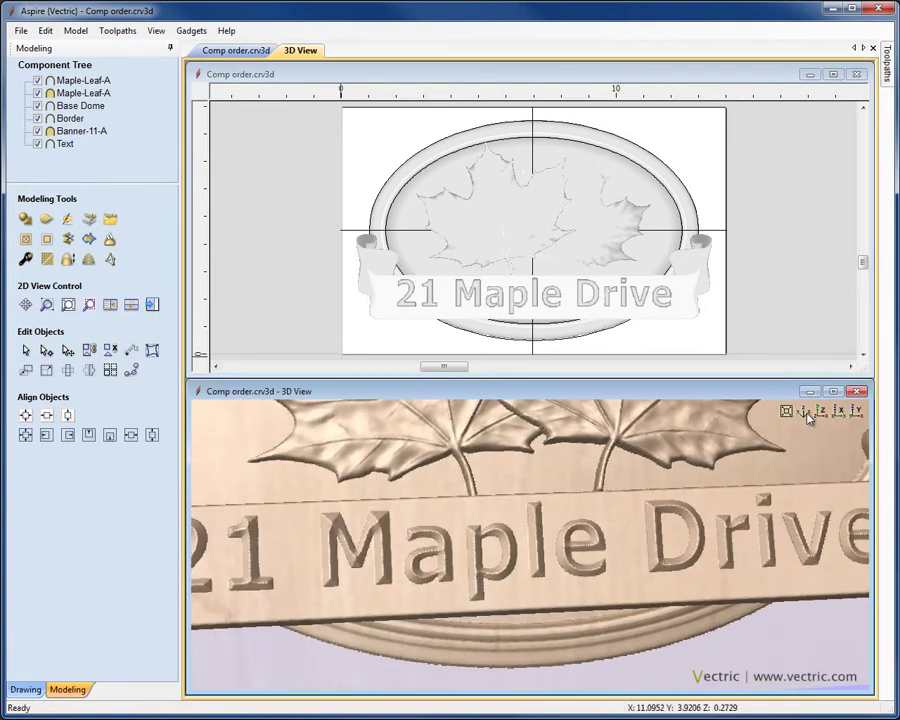
left_click(805, 411)
right_click(66, 145)
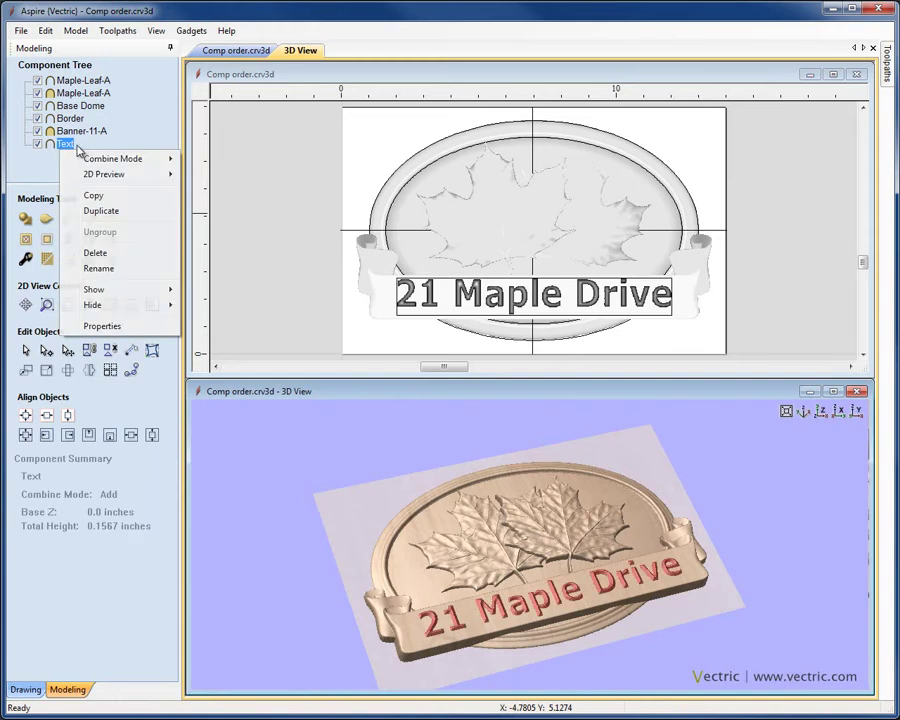
mouse_move(95, 158)
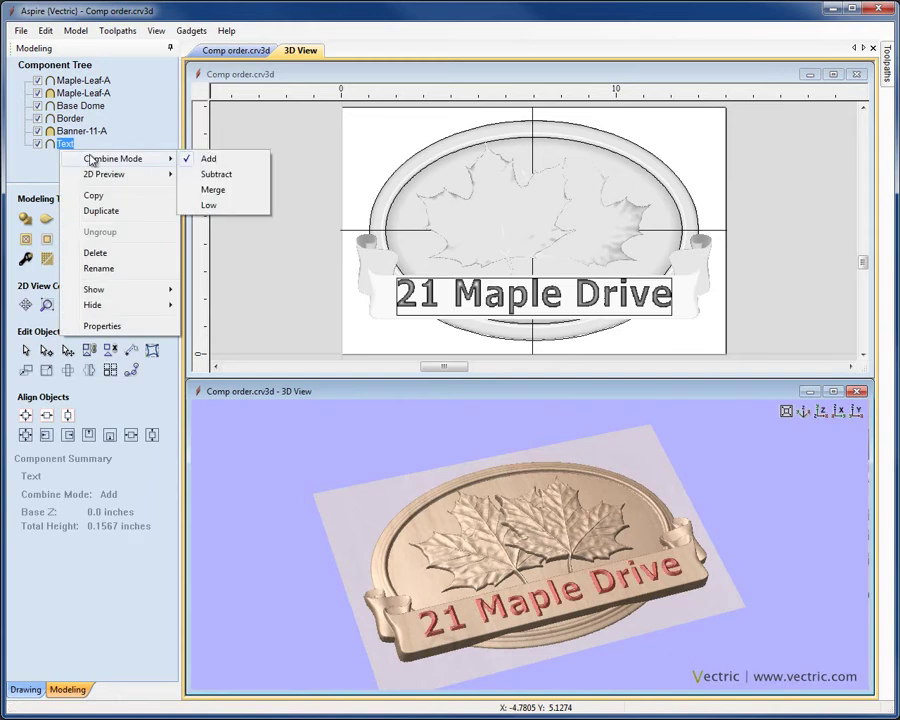
left_click(216, 174)
left_click_drag(421, 420, 783, 485)
left_click(804, 413)
left_click(765, 318)
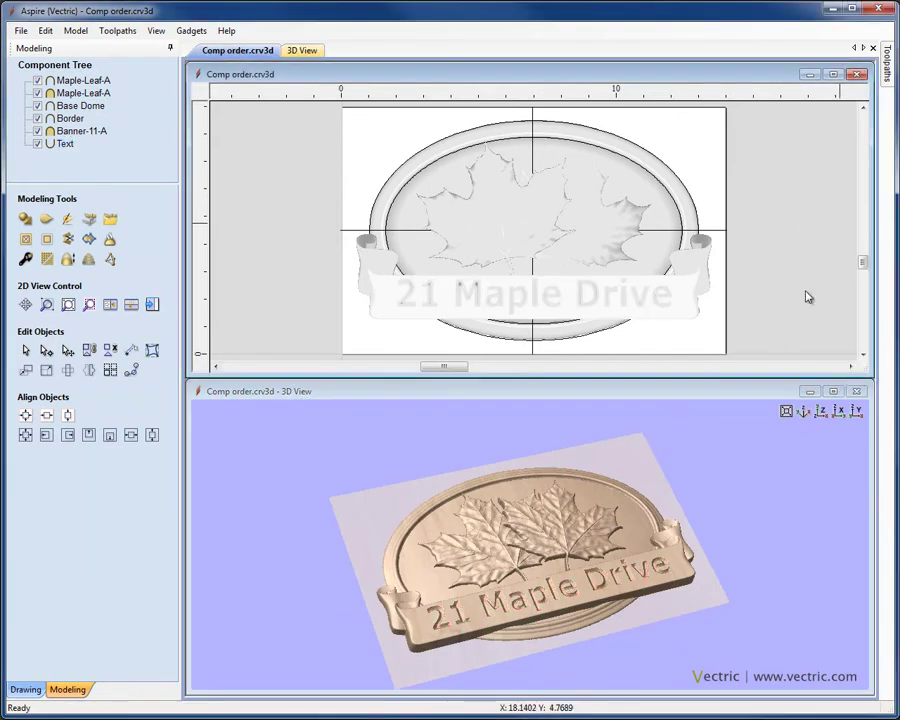
left_click(821, 412)
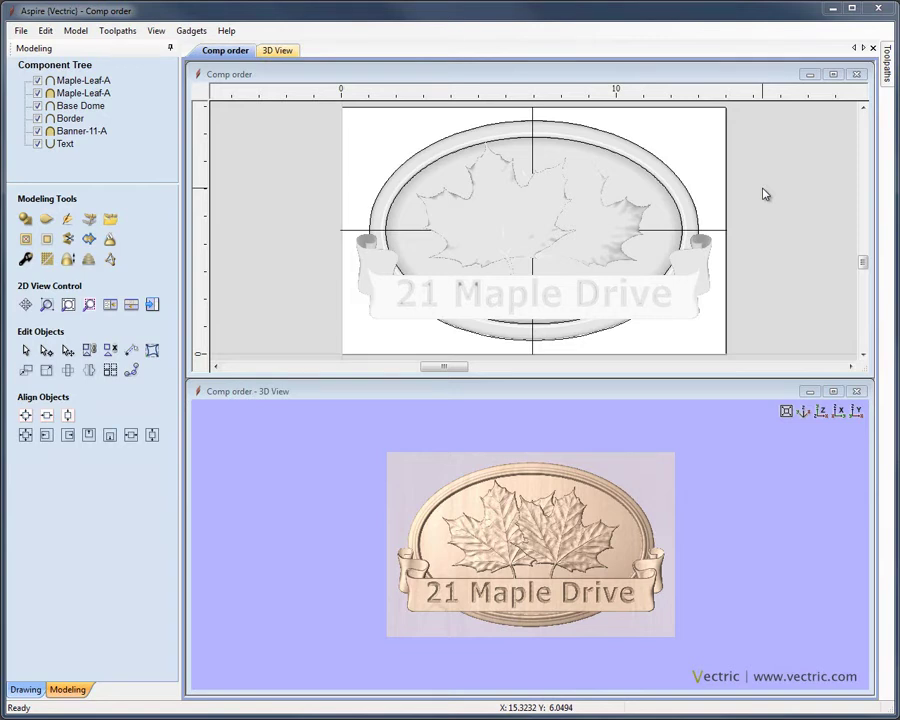
left_click(516, 225)
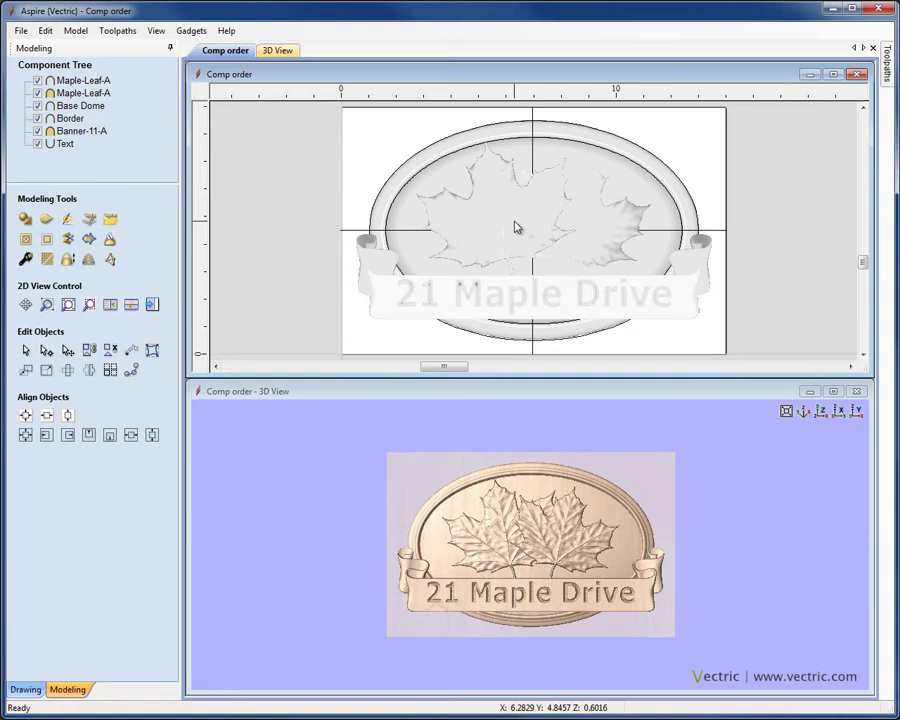
left_click(600, 233)
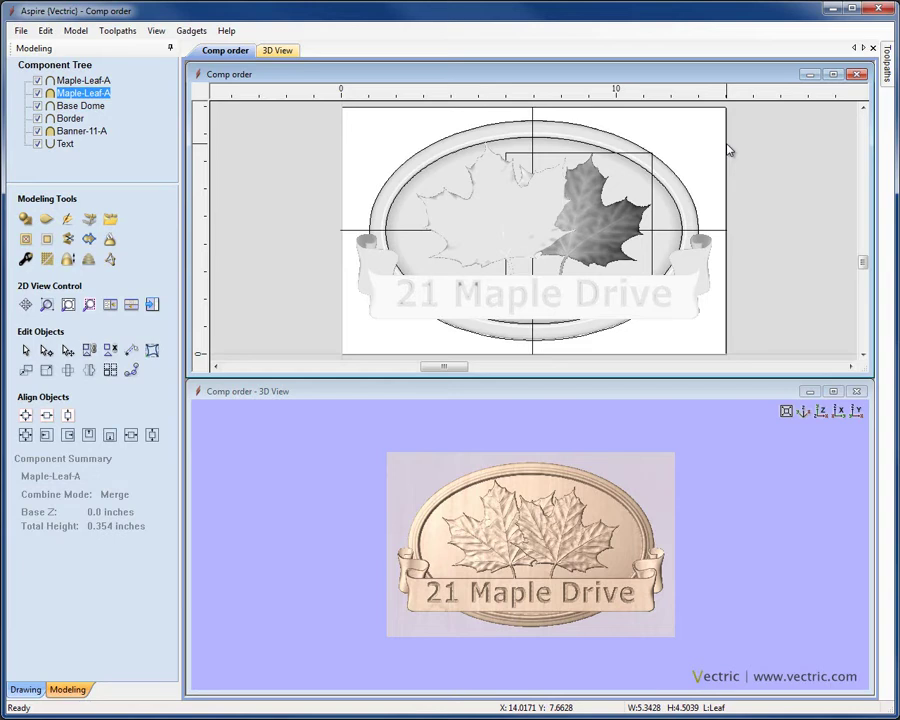
left_click(729, 150)
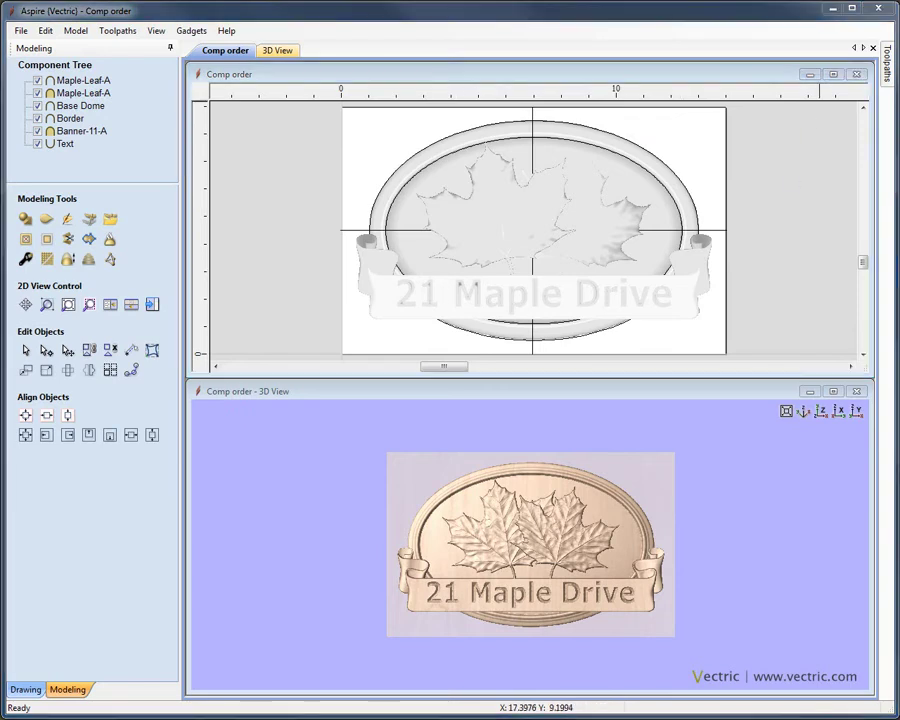
Open Layer Control from the Drawing tab and toggle the Banner and Text layer, leaving it visible
left_click(27, 690)
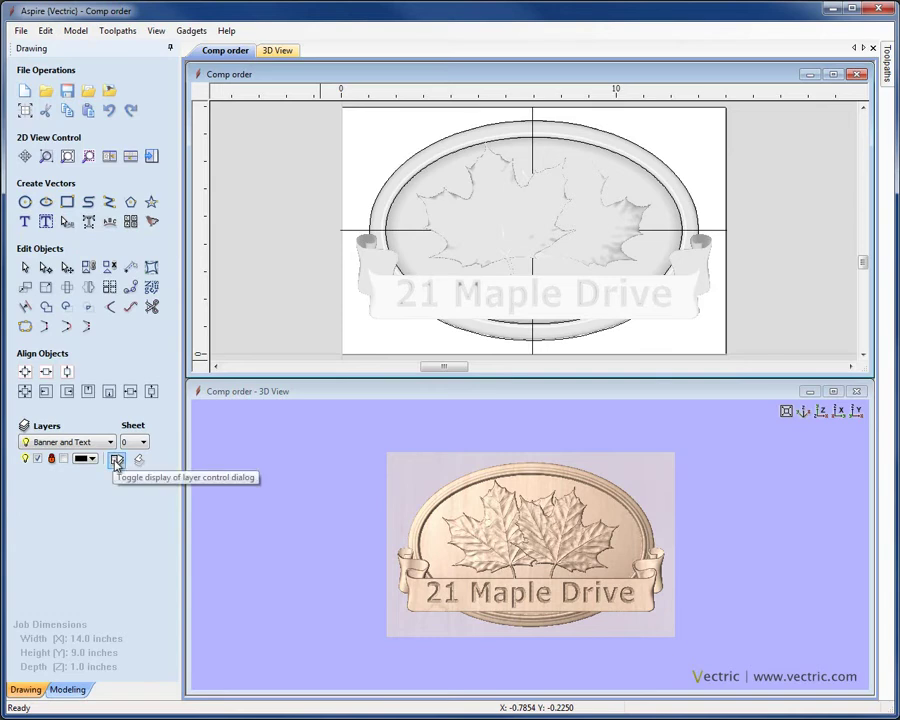
left_click(116, 461)
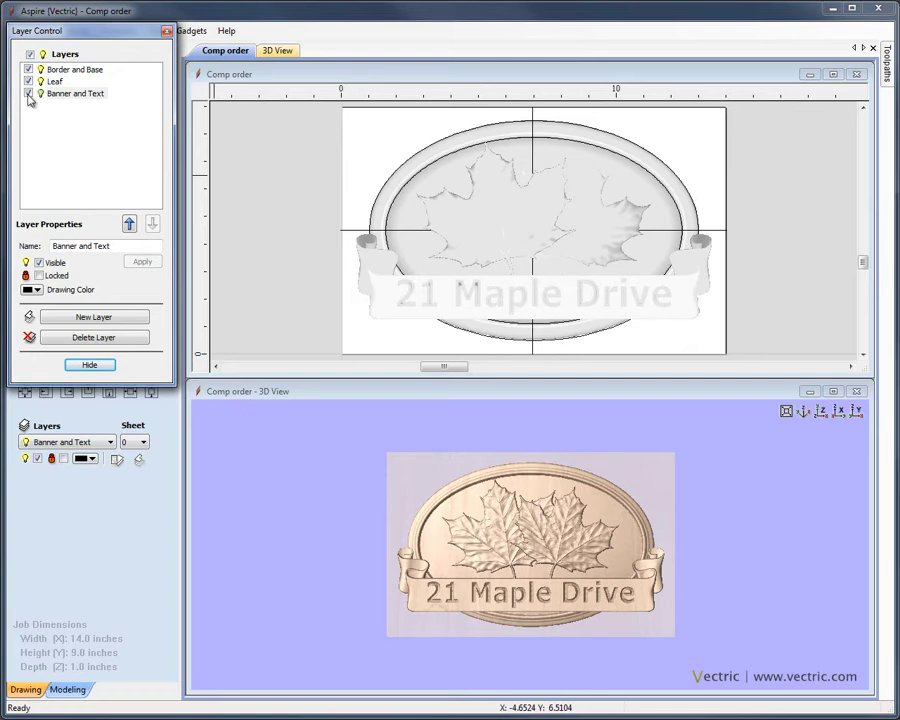
left_click(28, 93)
left_click(28, 93)
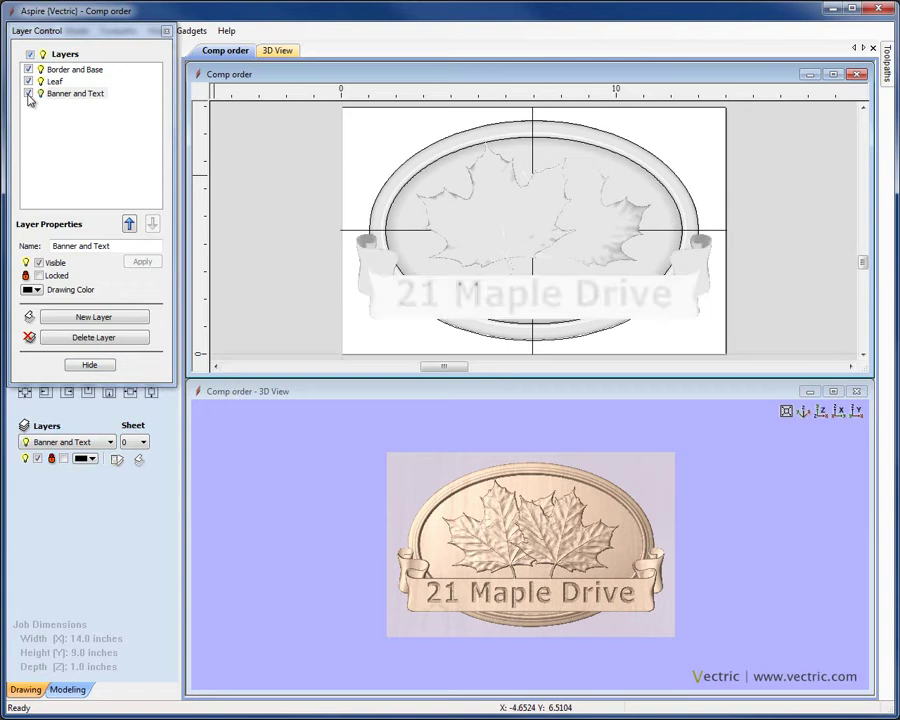
left_click(28, 93)
left_click(28, 93)
left_click(28, 93)
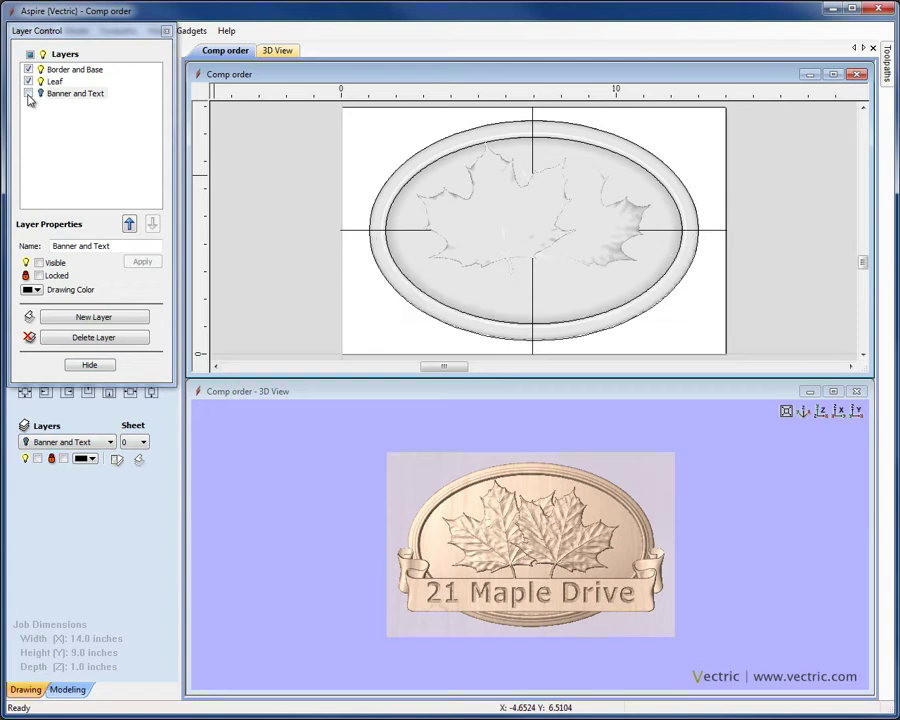
left_click(28, 93)
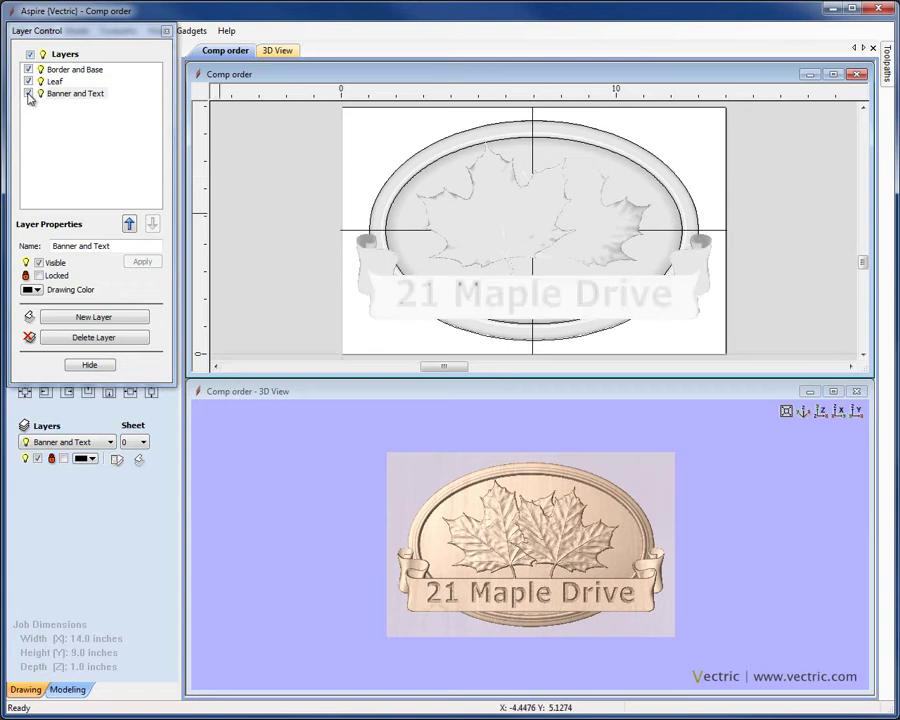
left_click(28, 93)
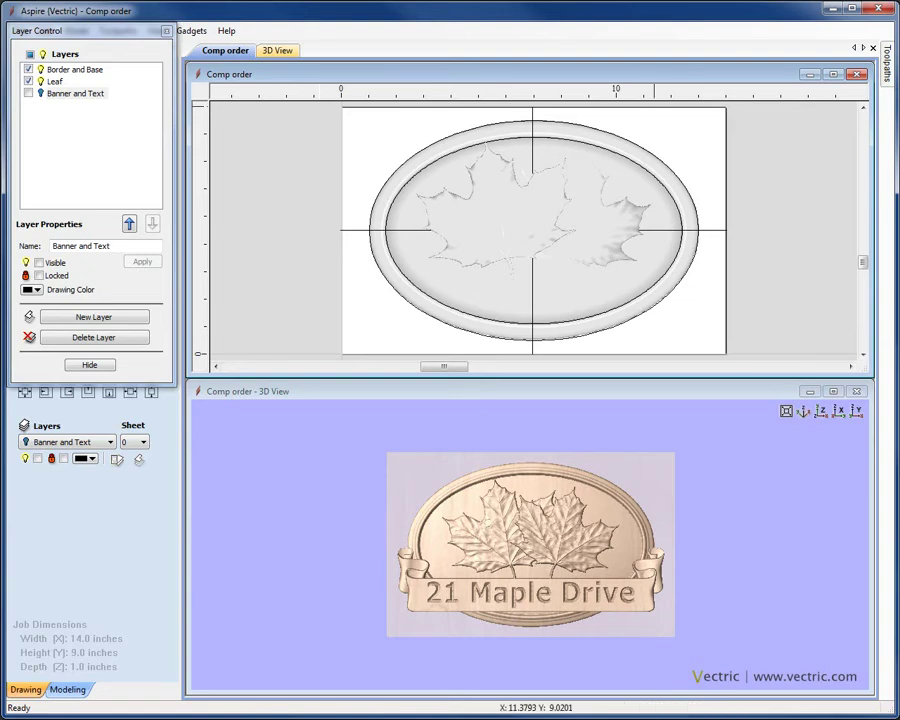
left_click(28, 93)
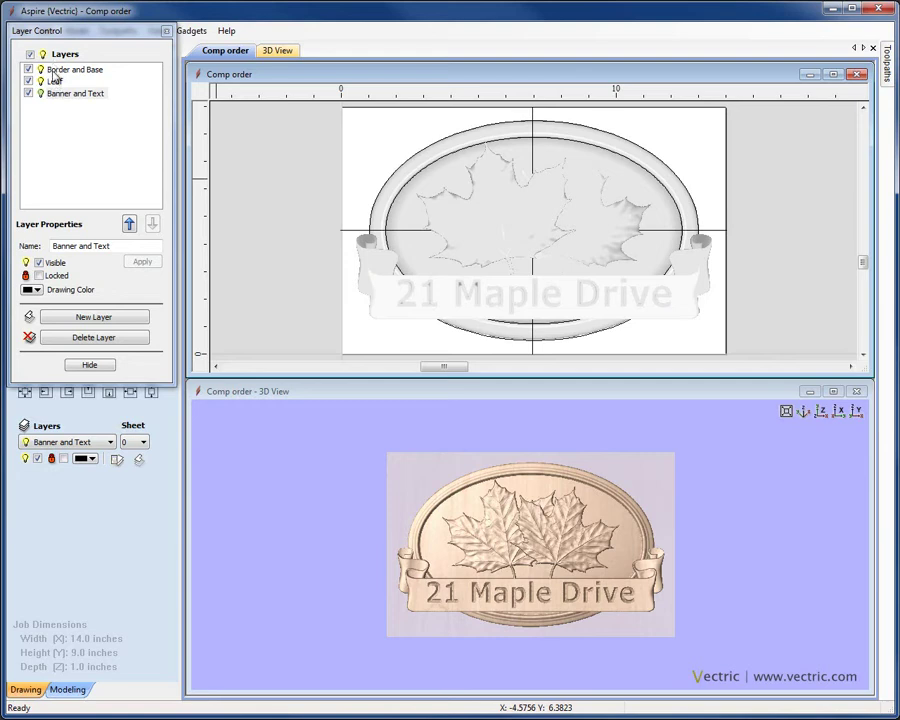
Toggle the Border and Base, Leaf, and Banner and Text layers off and on to check their contents
left_click(55, 70)
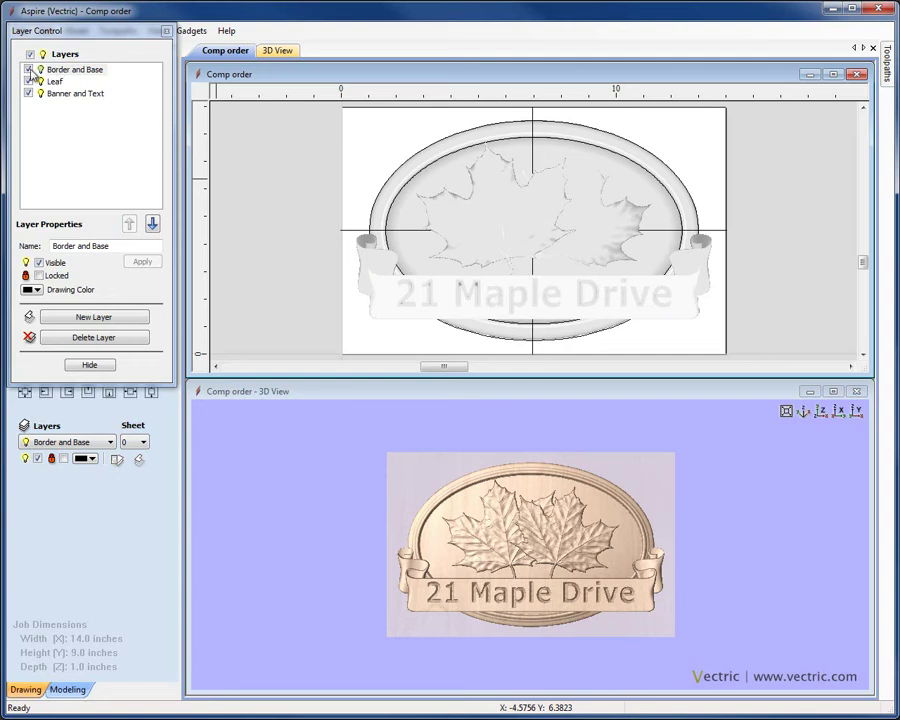
left_click(28, 69)
left_click(29, 69)
left_click(29, 69)
left_click(29, 69)
left_click(29, 81)
left_click(29, 81)
left_click(29, 81)
left_click(29, 81)
left_click(29, 94)
left_click(29, 94)
left_click(62, 136)
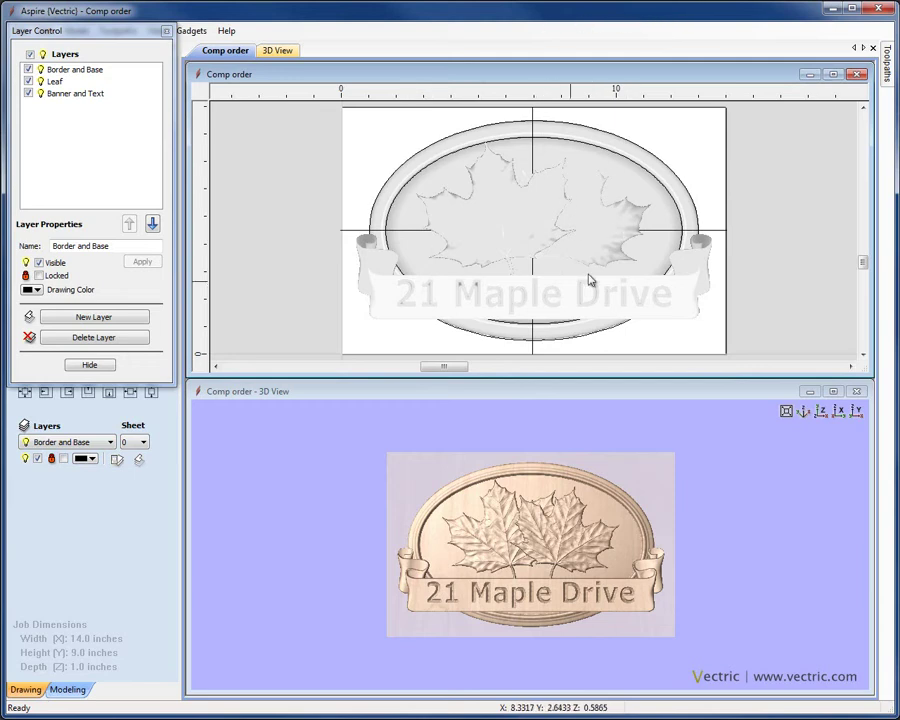
Move the Leaf layer to the top of the layer order and check the result
left_click(55, 81)
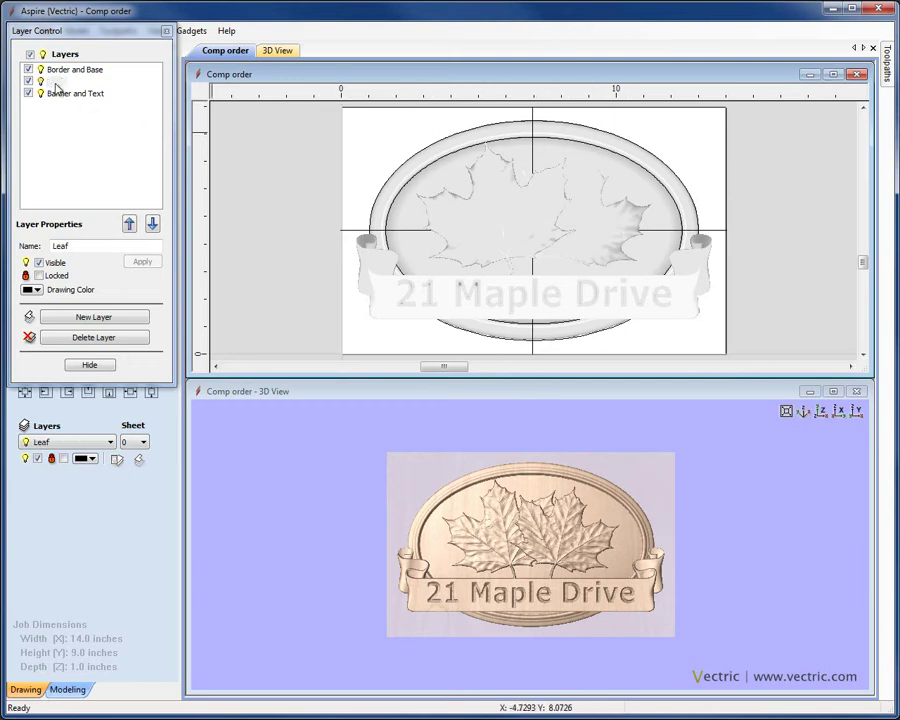
left_click(129, 225)
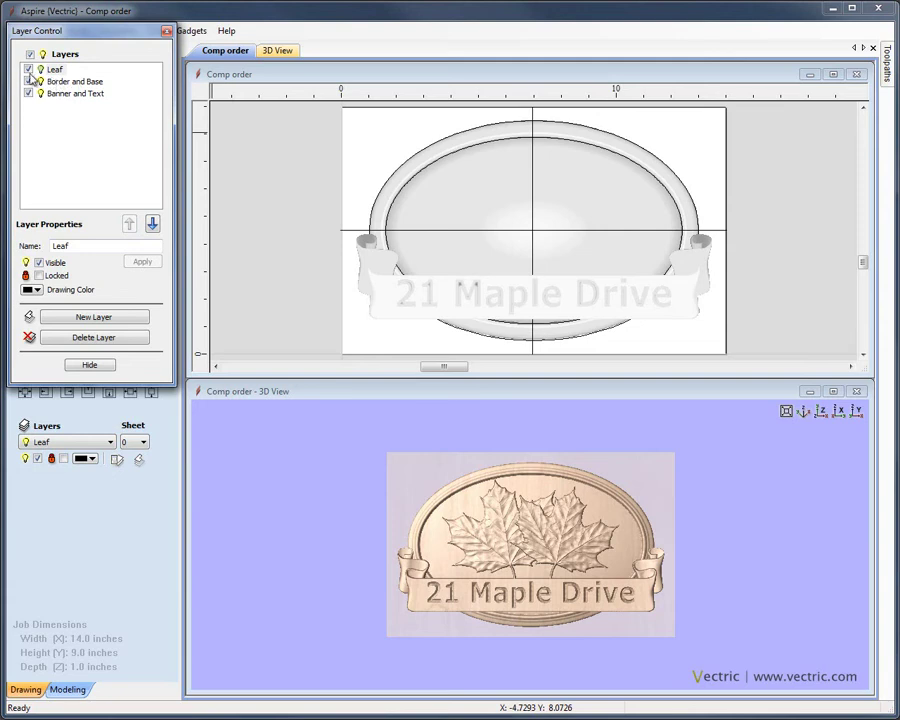
left_click(29, 81)
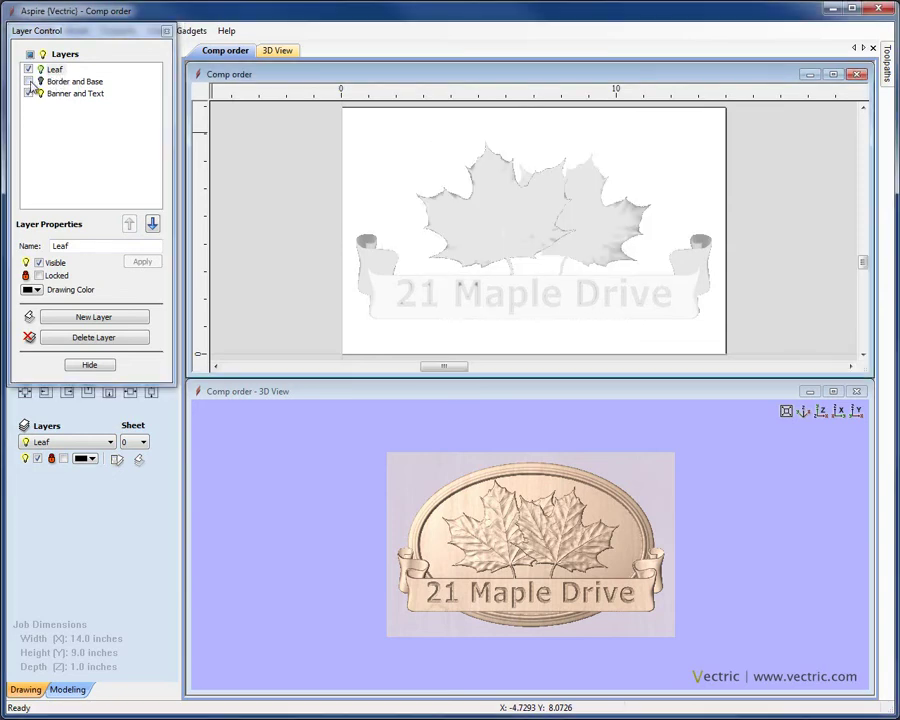
left_click(29, 82)
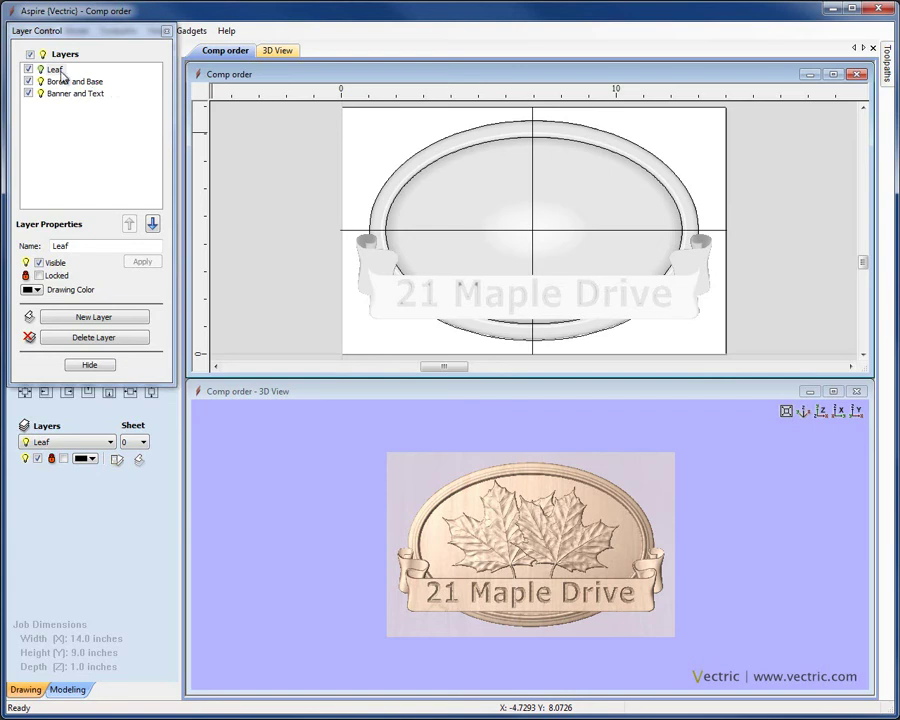
Move the Leaf layer below Border and Base, then hide the Banner and Text layer
left_click(66, 87)
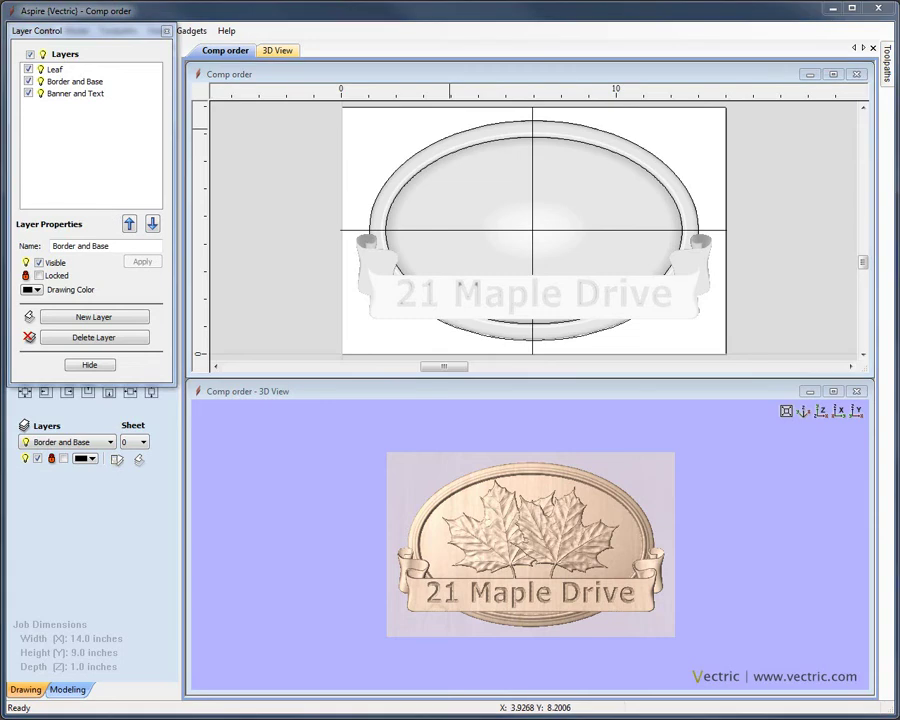
left_click(60, 69)
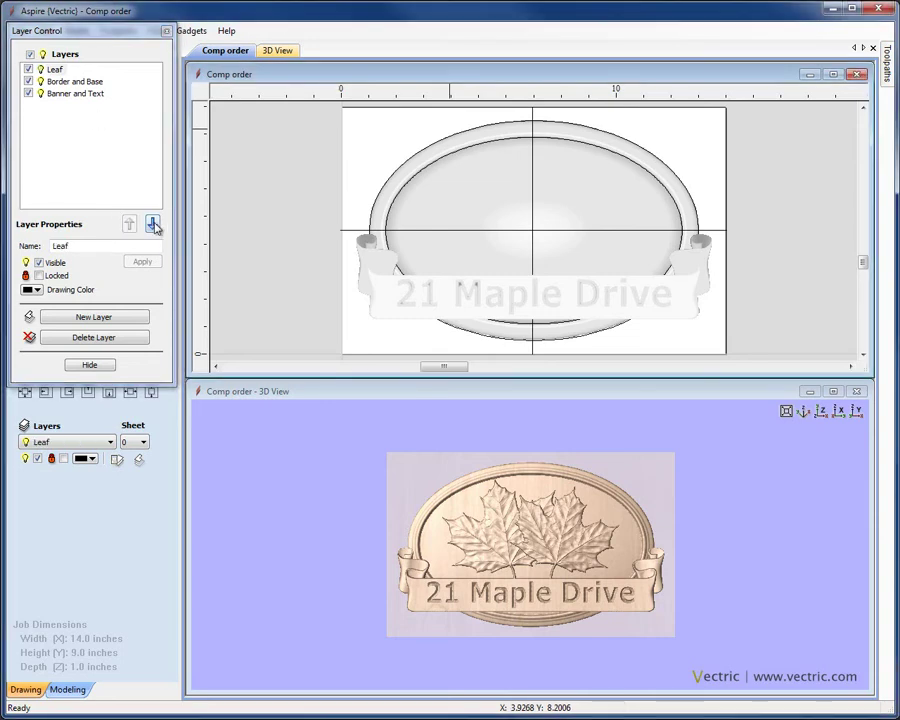
left_click(153, 224)
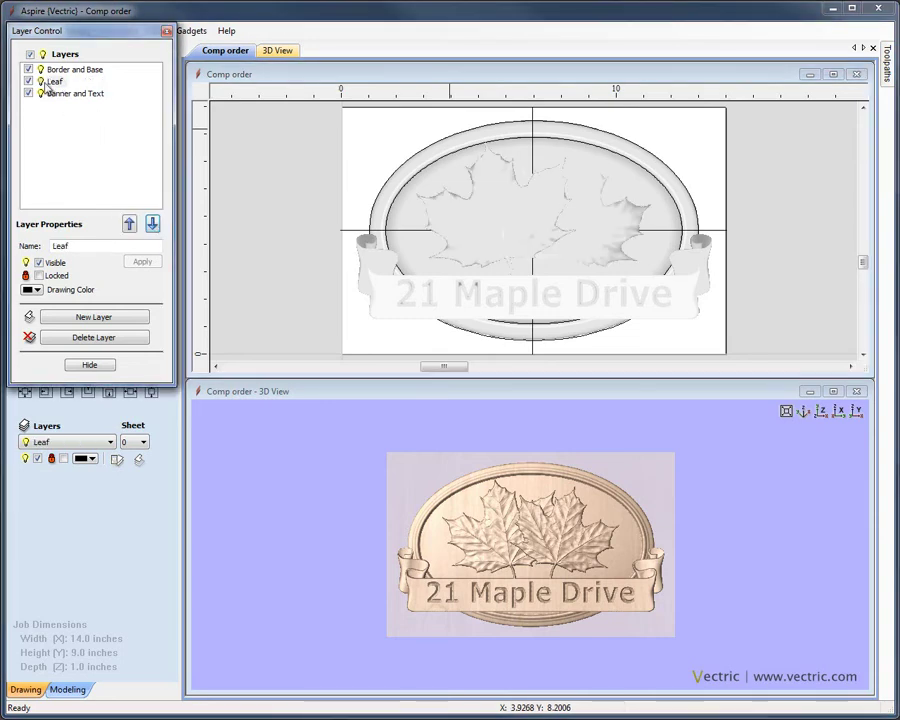
left_click(308, 183)
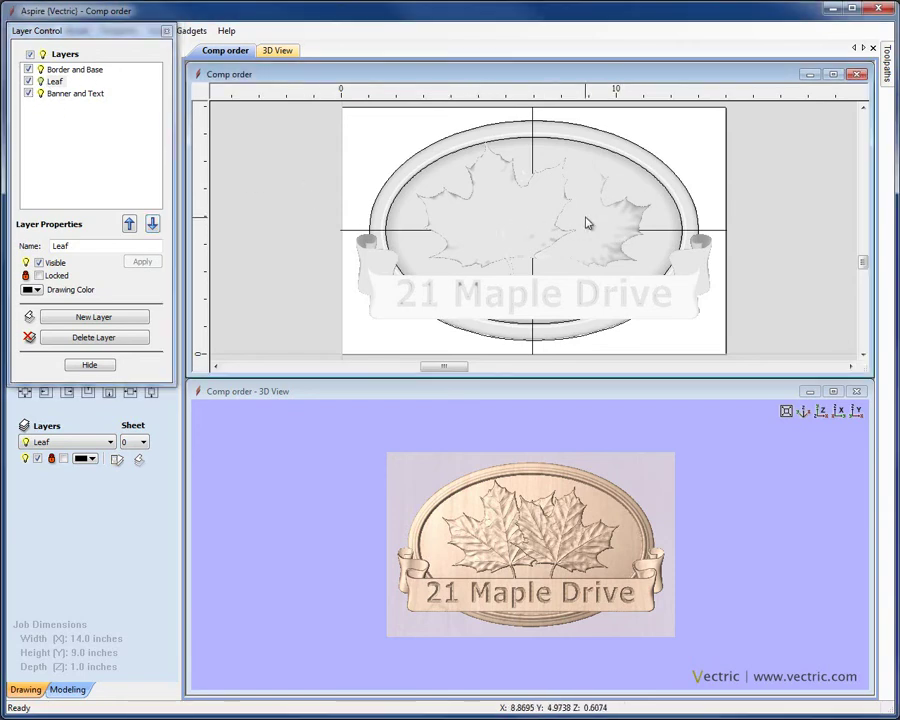
left_click(29, 94)
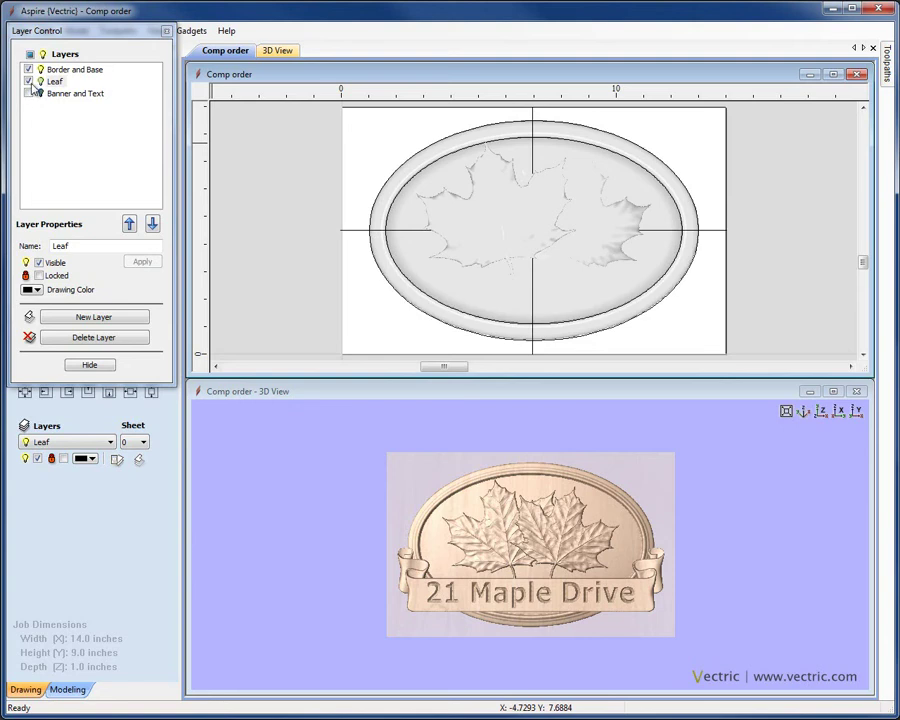
Hide Border and Base, then select the left and right maple leaves in turn to inspect them
left_click(29, 70)
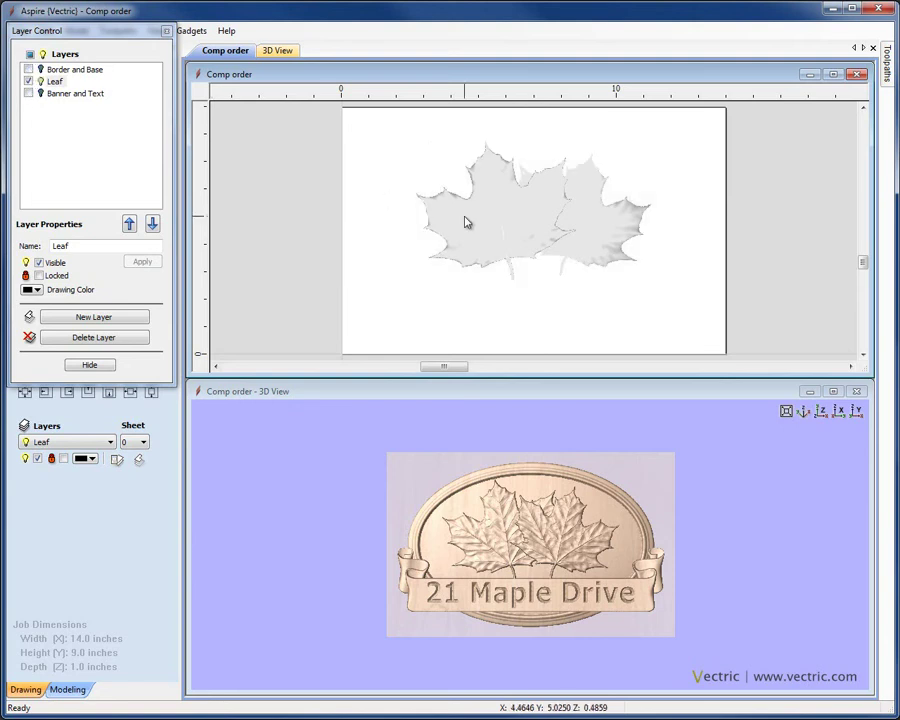
left_click(497, 220)
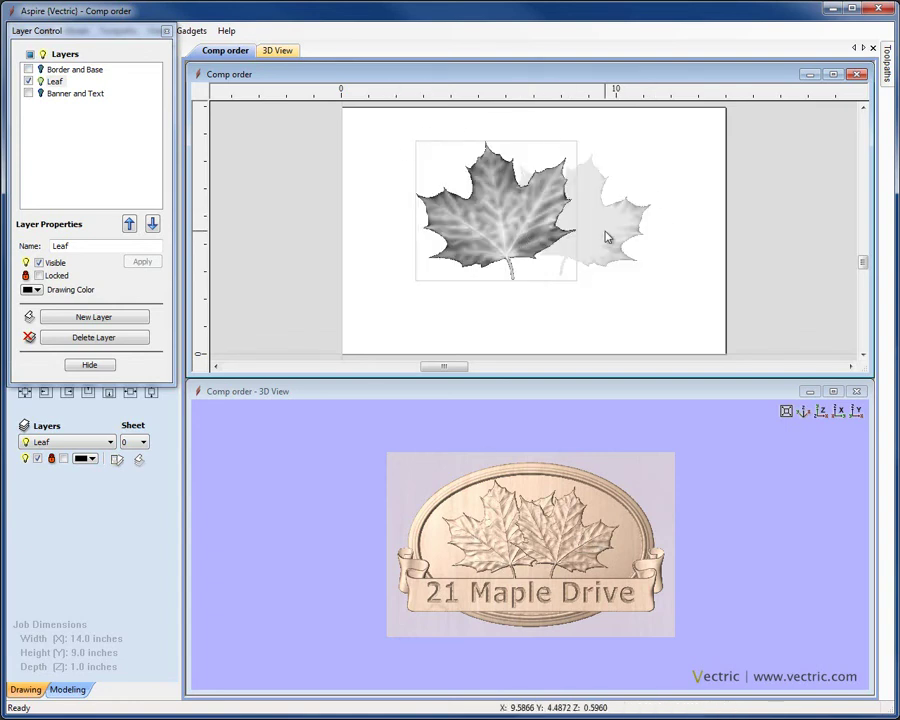
left_click(567, 235)
left_click(508, 221)
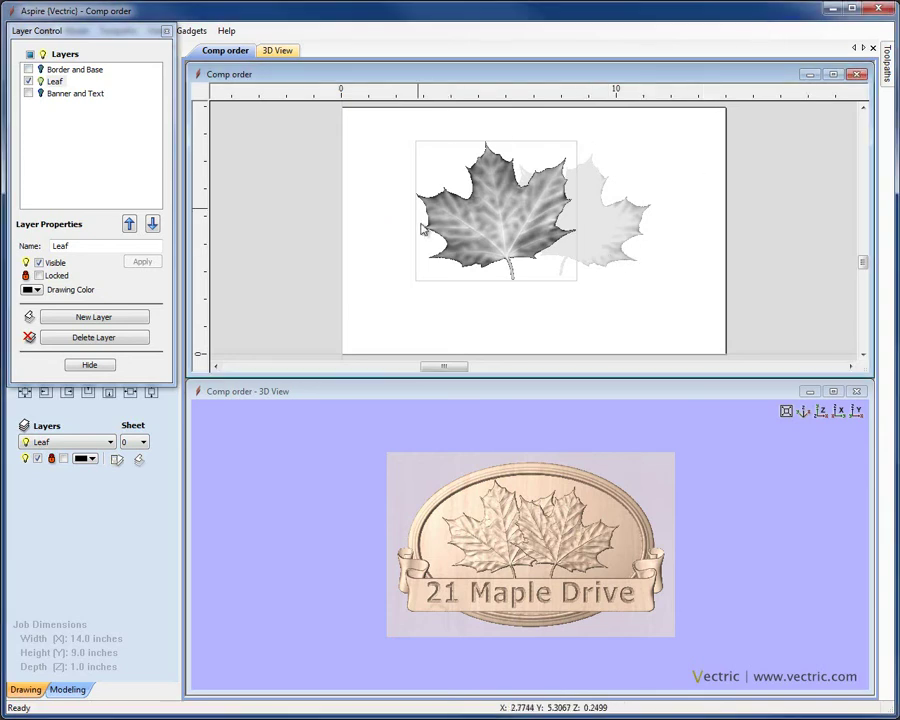
left_click(675, 243)
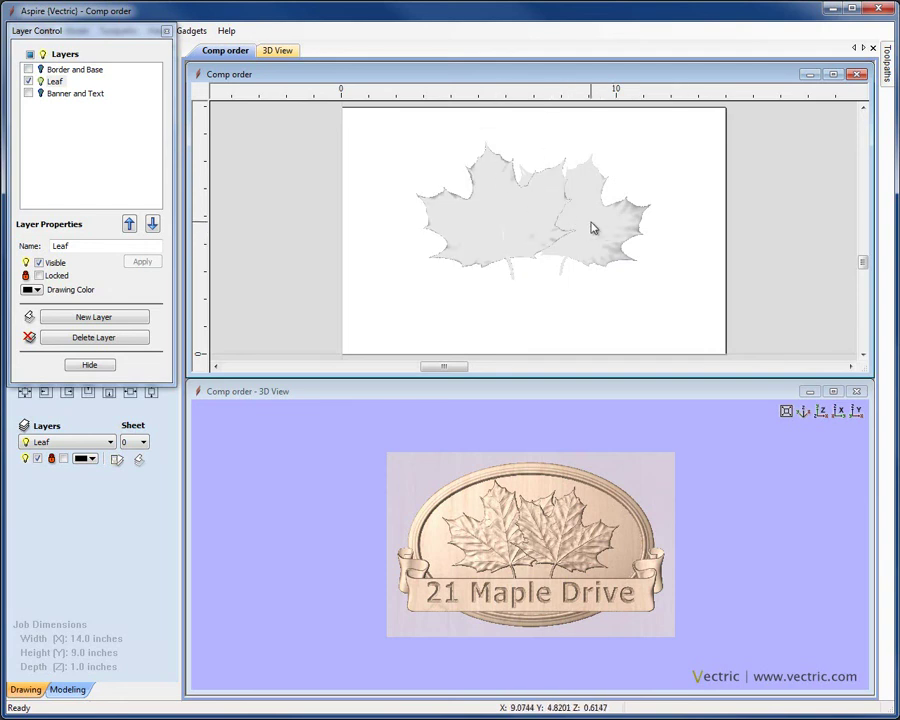
left_click(529, 225)
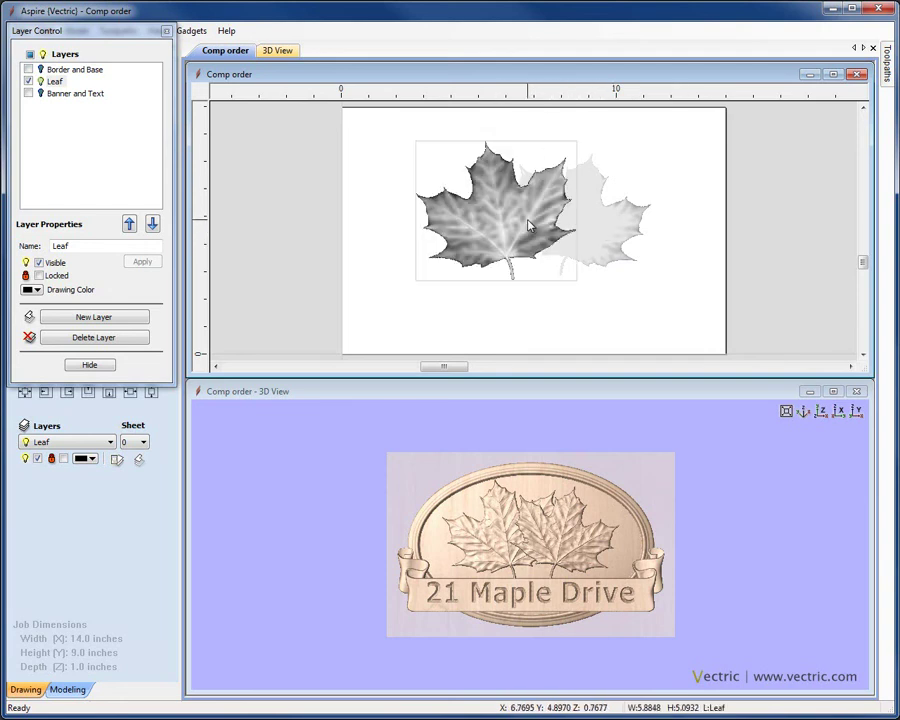
Send the left maple leaf behind the right one, then turn the Banner and Text layer back on
right_click(529, 225)
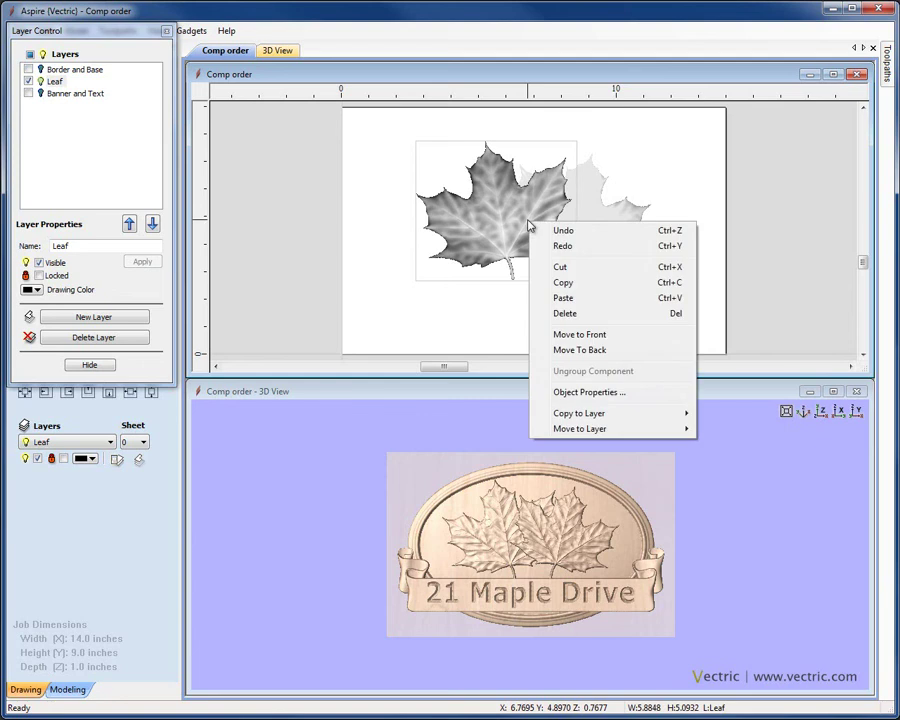
left_click(590, 350)
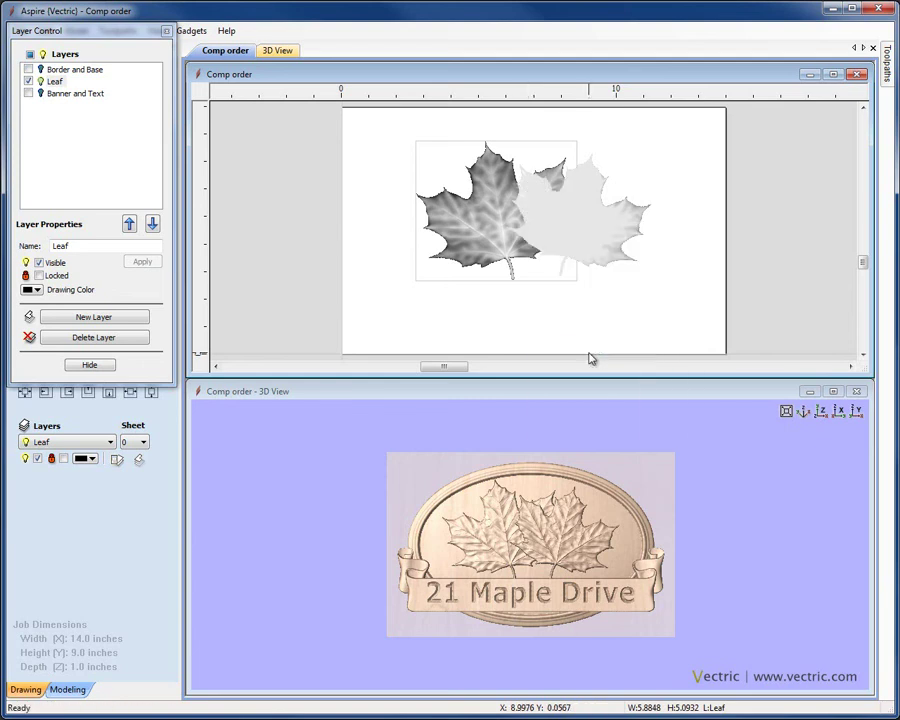
left_click(580, 253)
right_click(580, 249)
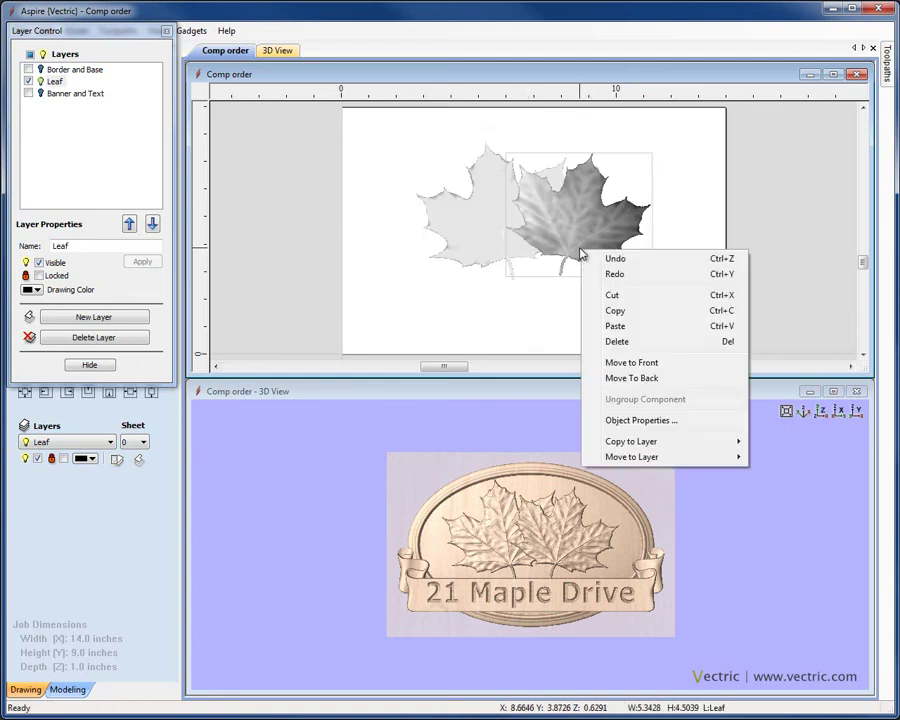
left_click(713, 183)
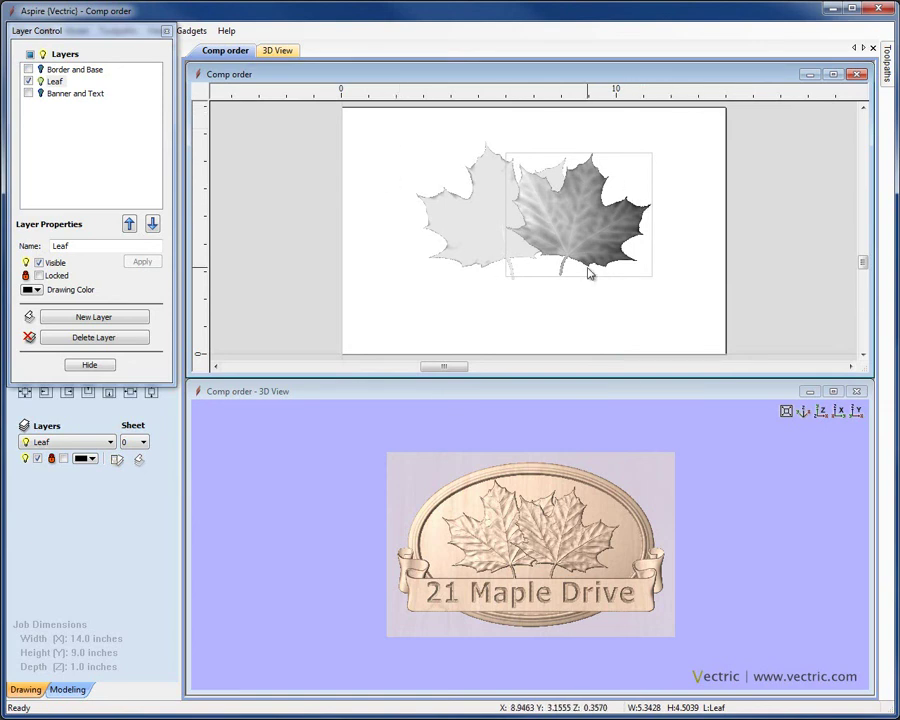
left_click(28, 93)
Show Border and Base again, deselect the leaf, hide Layer Control and return to the Modeling tree
left_click(29, 70)
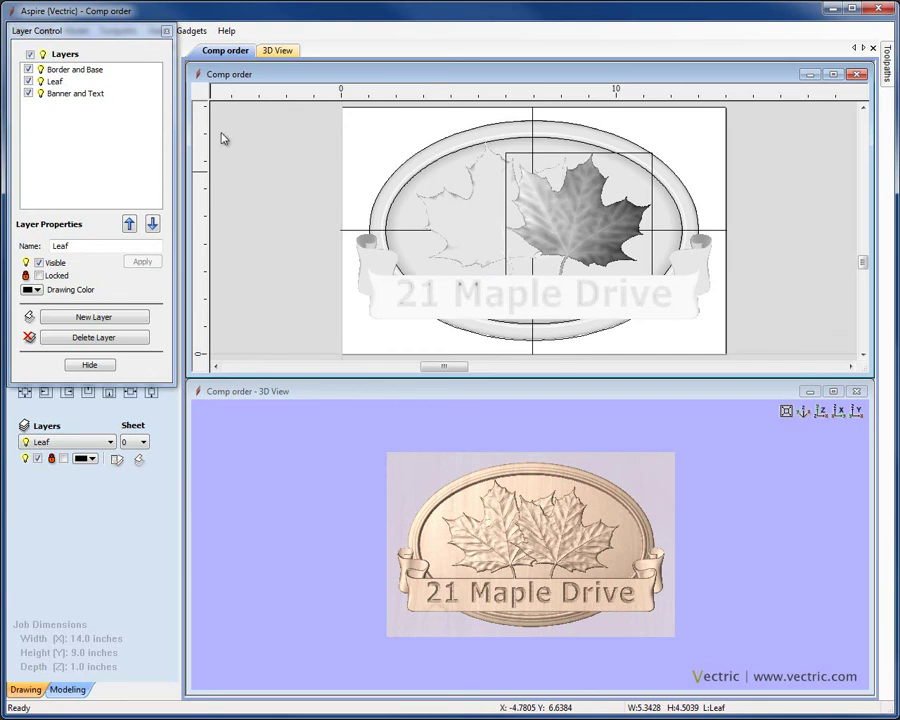
left_click(326, 166)
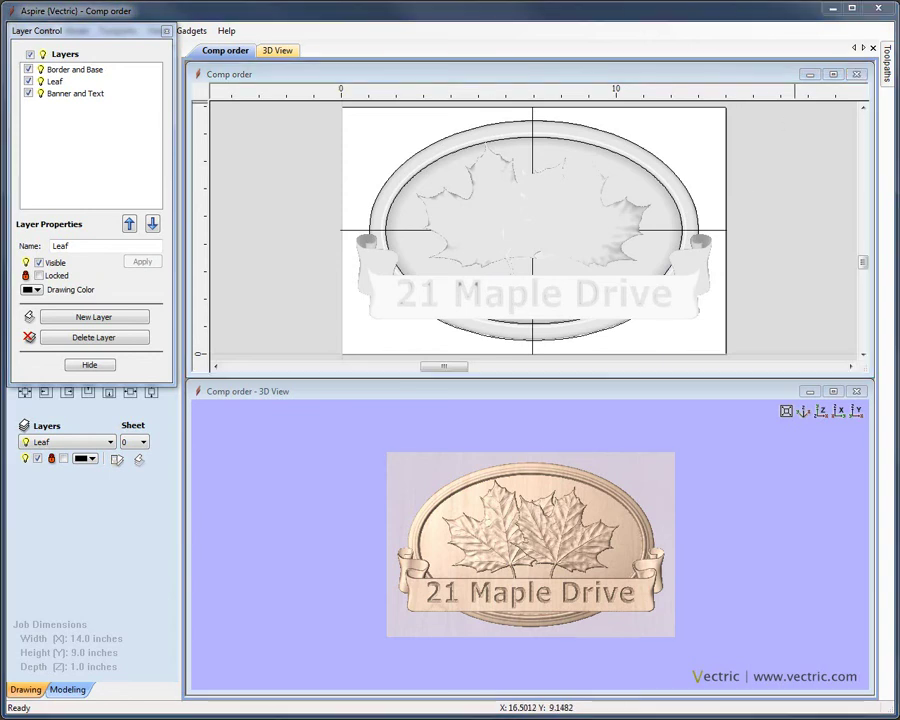
left_click(90, 366)
left_click(68, 689)
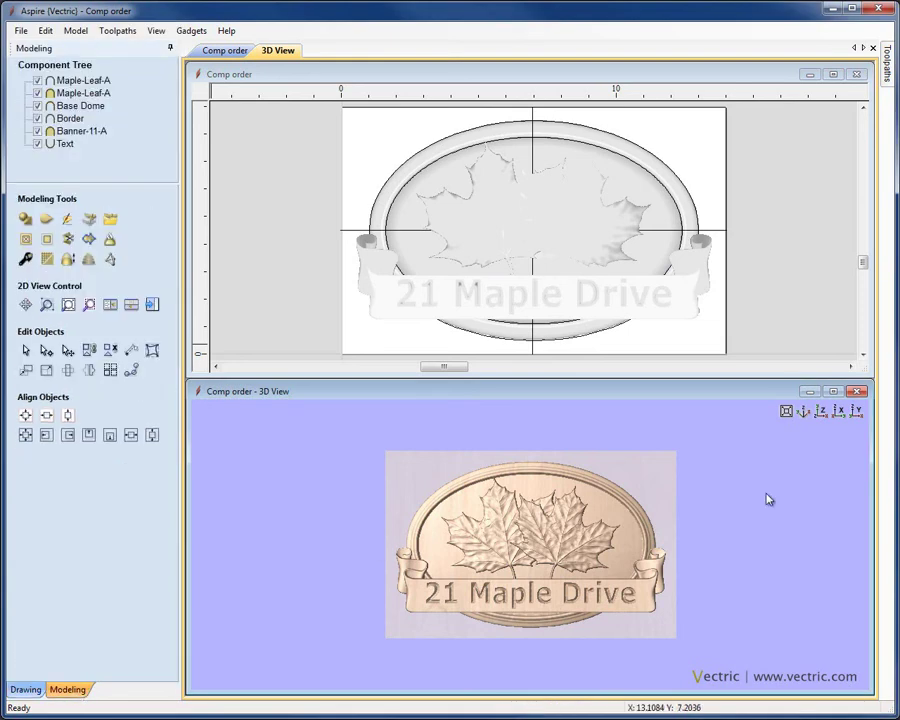
Switch the 3D view to isometric and select the right Maple-Leaf-A component
left_click(801, 414)
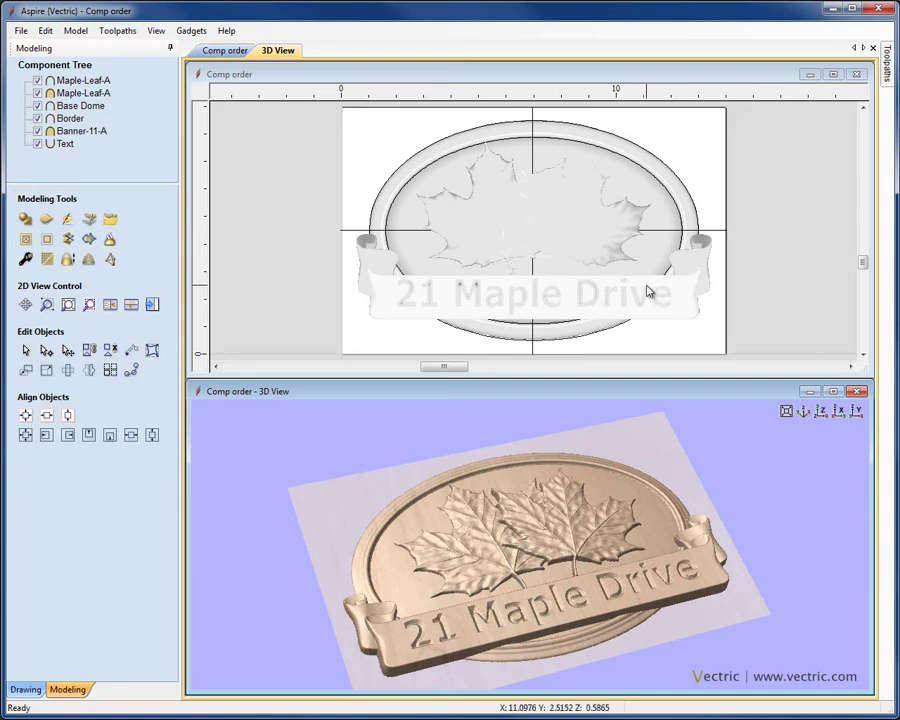
left_click(582, 219)
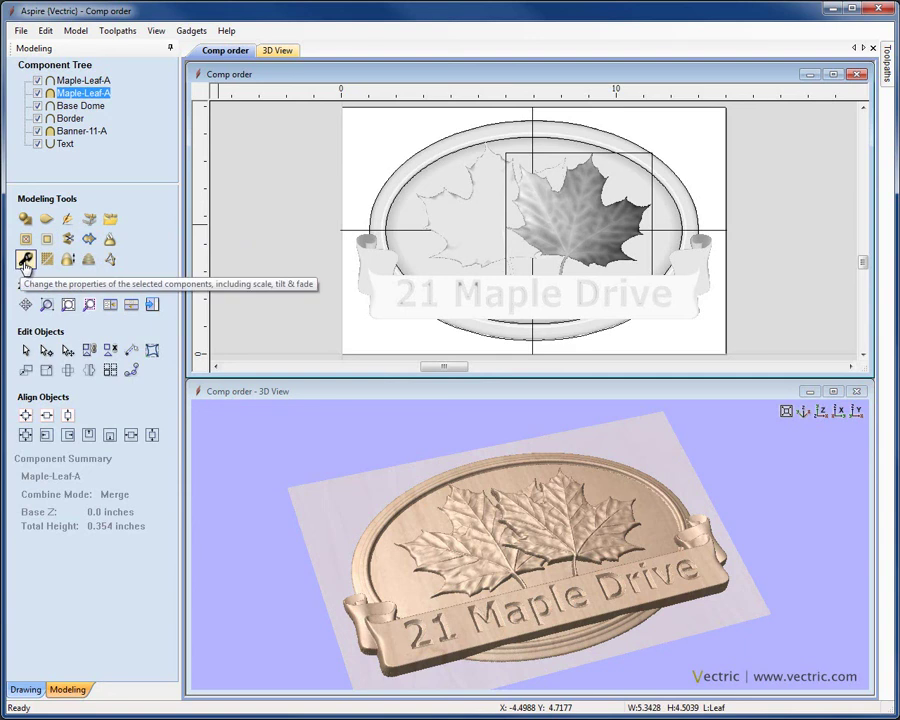
Give the right Maple-Leaf-A component a Shape Height of 0.2 inches and close its properties
left_click(25, 261)
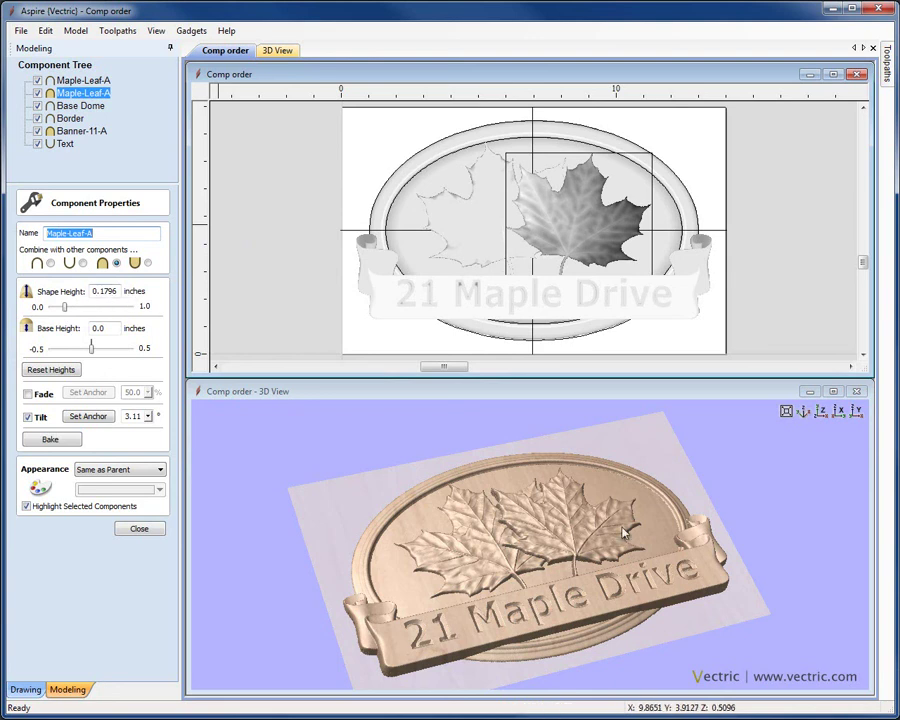
mouse_move(66, 311)
left_mouse_down()
mouse_move(78, 312)
mouse_move(68, 313)
left_mouse_up()
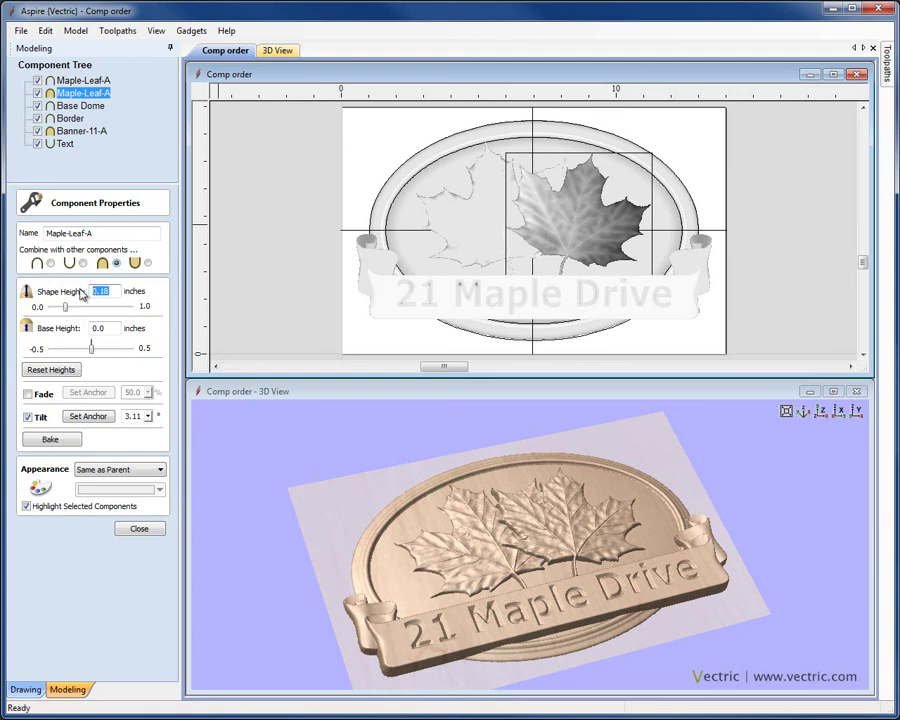
key("Return")
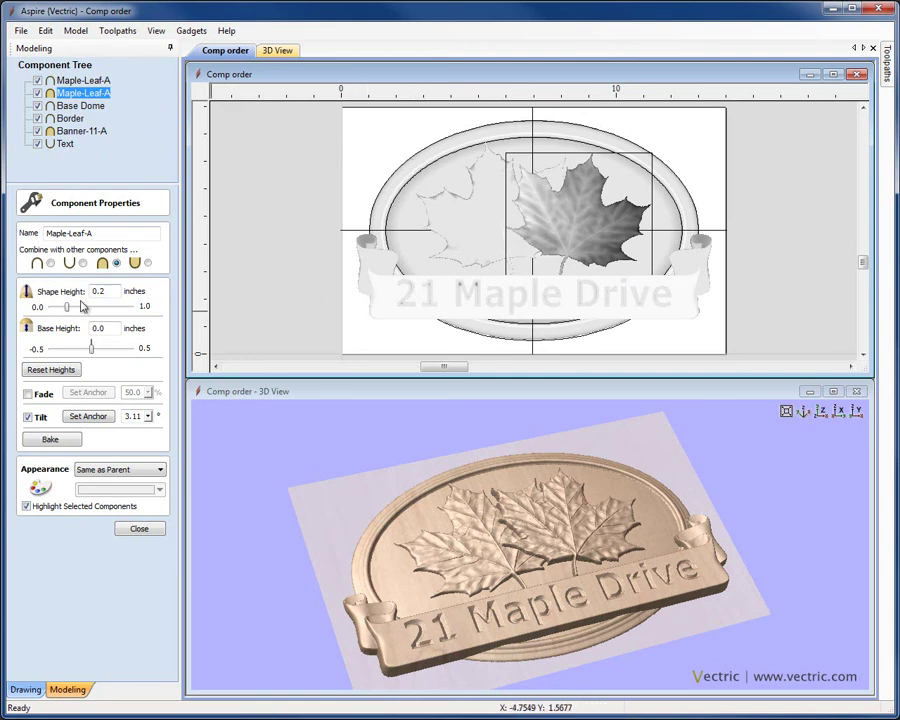
left_click(140, 531)
left_click(270, 260)
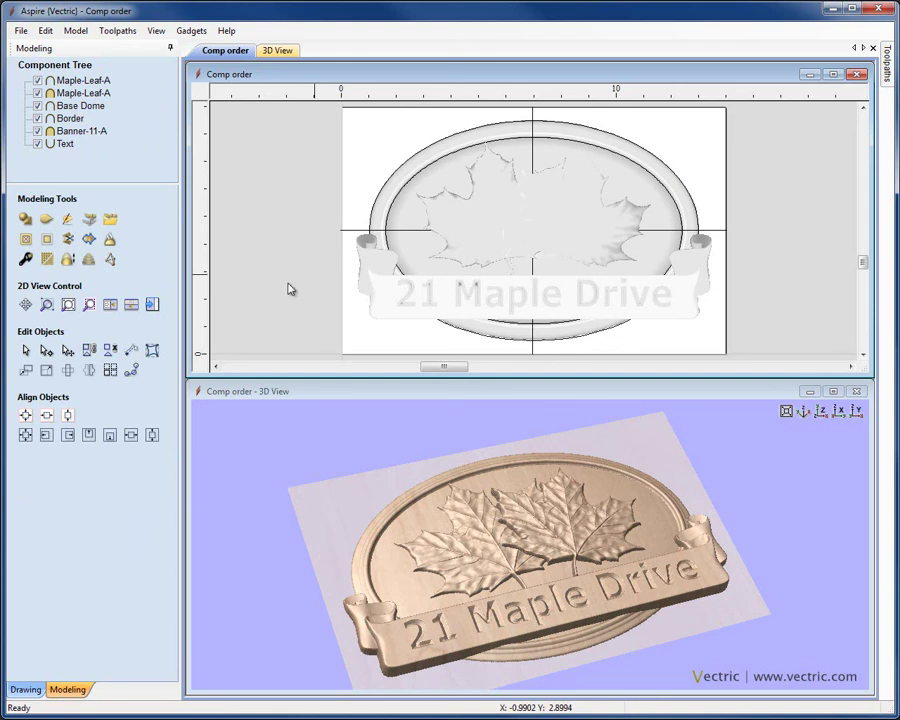
Drag the Scale Model Height slider up to 156%, then down to 76.6% (0.6259 inches)
left_click(67, 260)
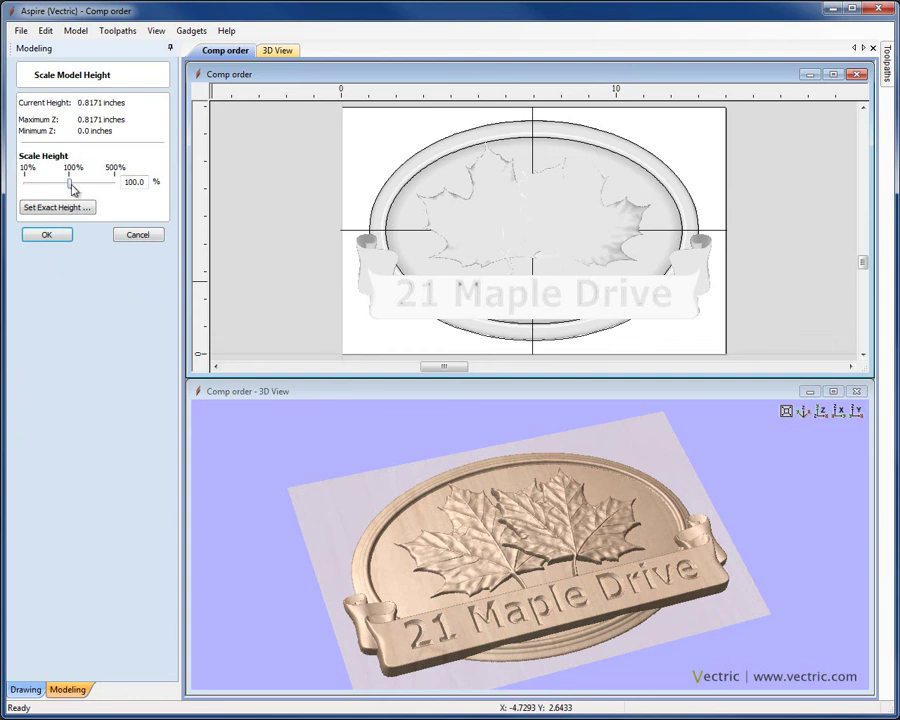
left_click_drag(71, 185, 75, 185)
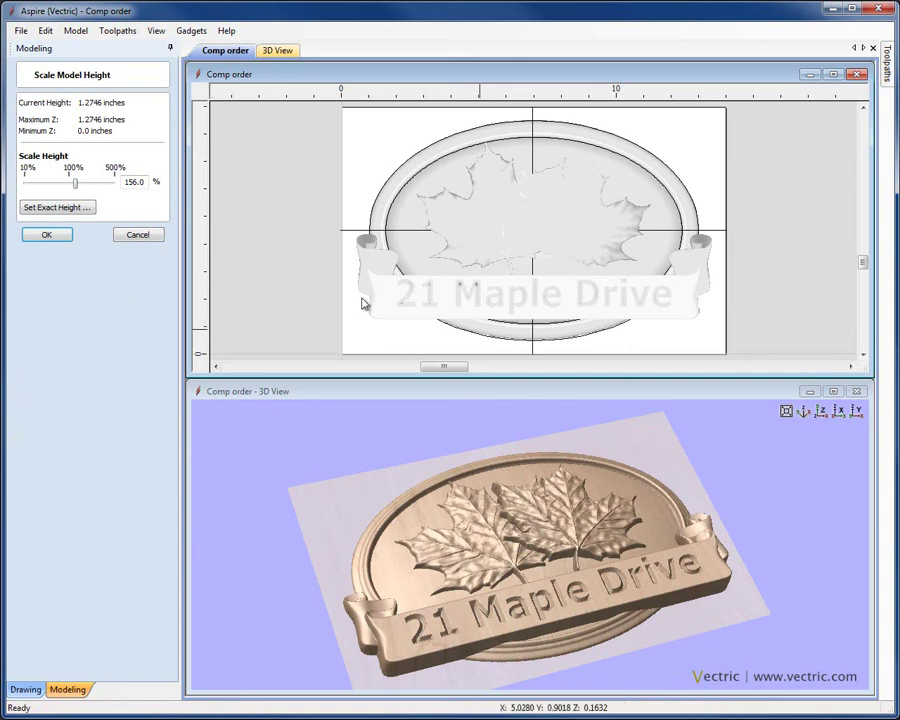
left_click_drag(75, 187, 58, 187)
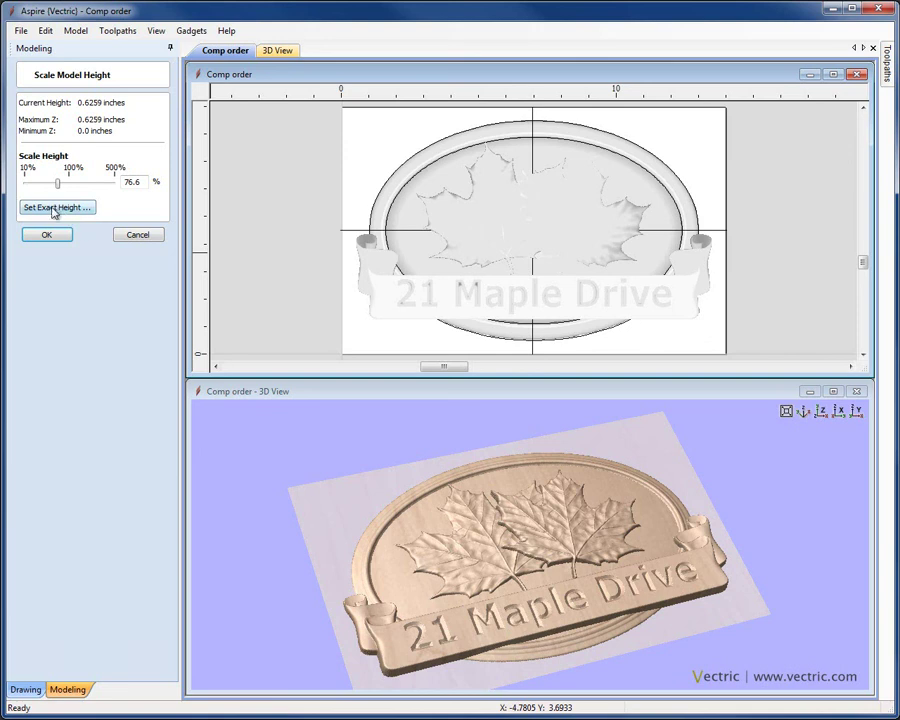
Enter an exact model height of 1 inch, apply it, and confirm the height scaling
left_click(54, 209)
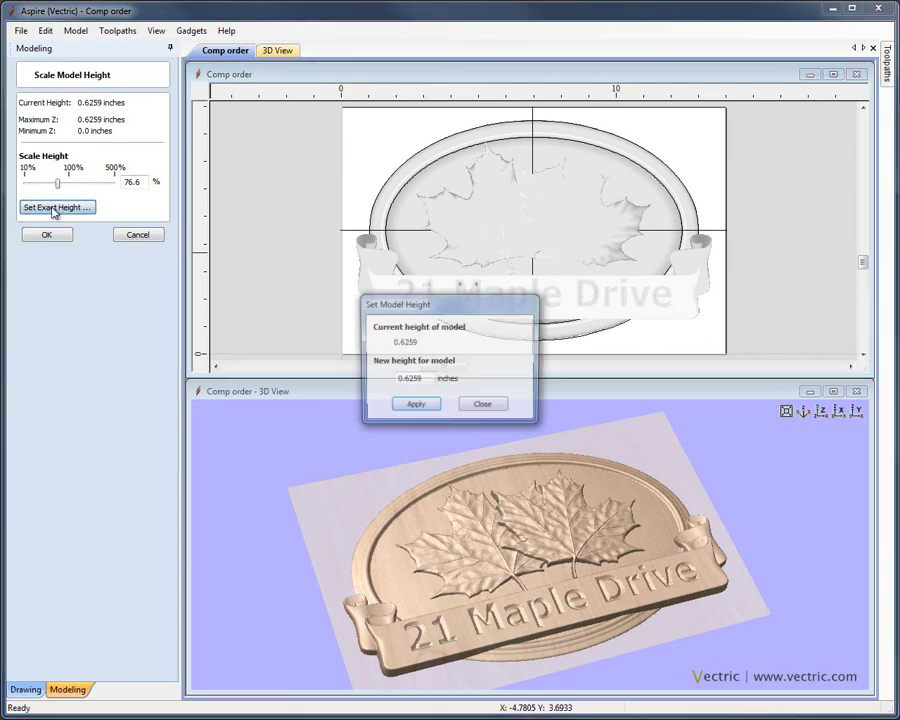
left_click_drag(412, 378, 368, 374)
type("1")
left_click(415, 407)
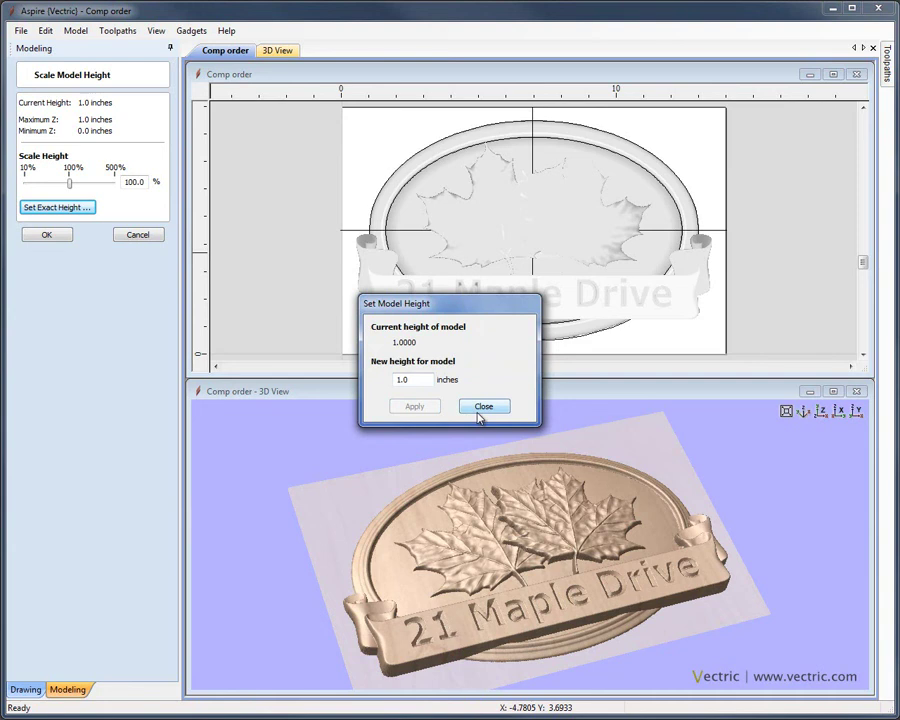
left_click(483, 407)
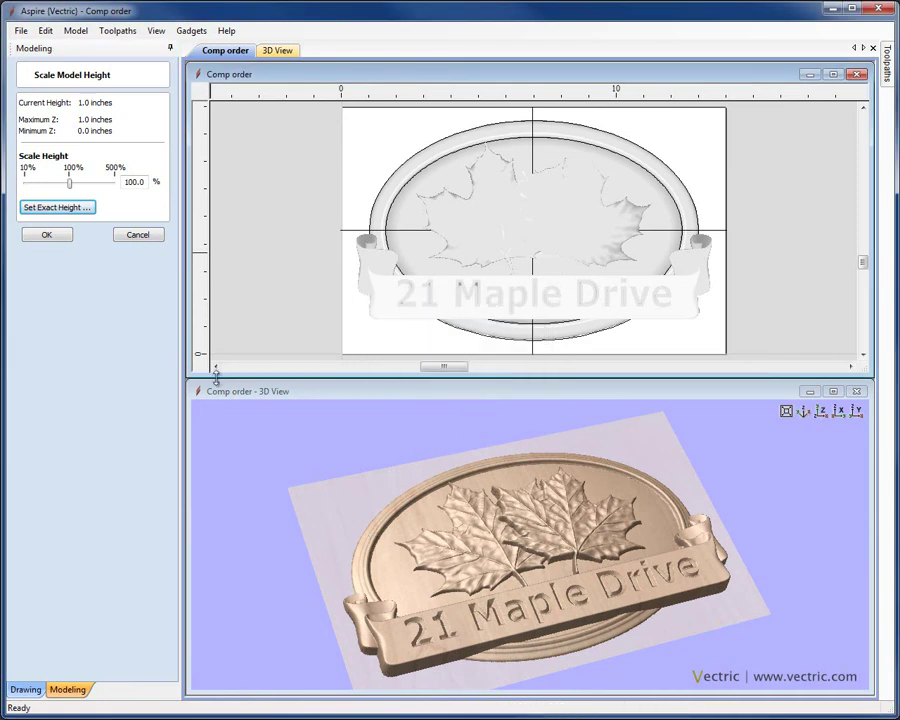
left_click(63, 238)
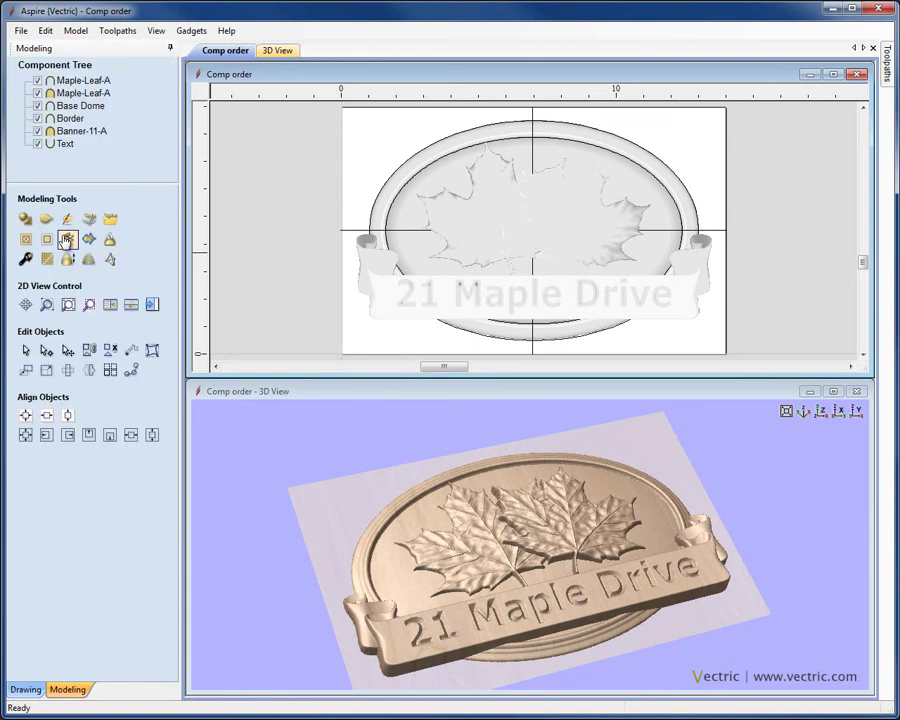